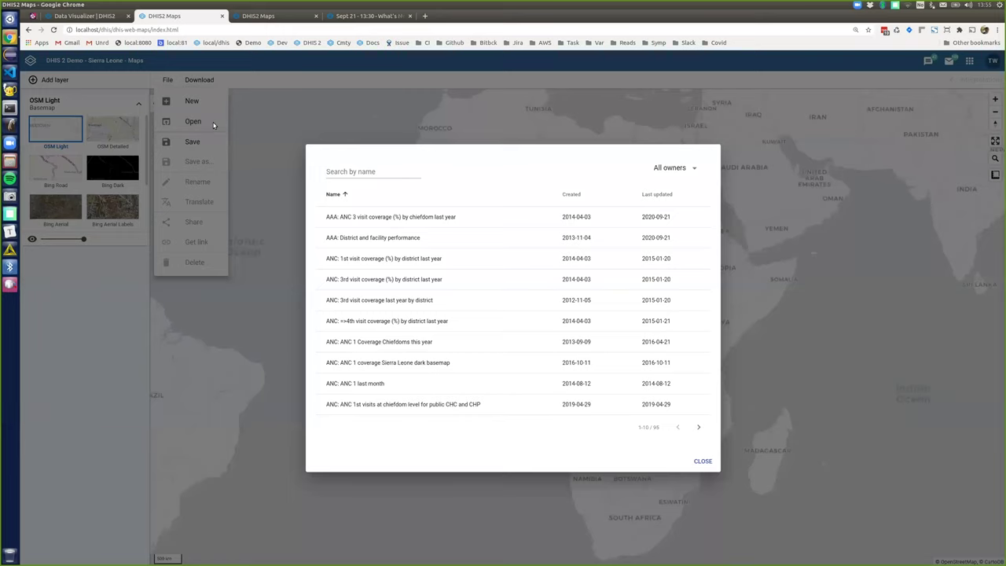
# Step: Open the saved map "AAA: District and facility performance" and inspect its coverage layers around the western coast
pyautogui.click(466, 239)
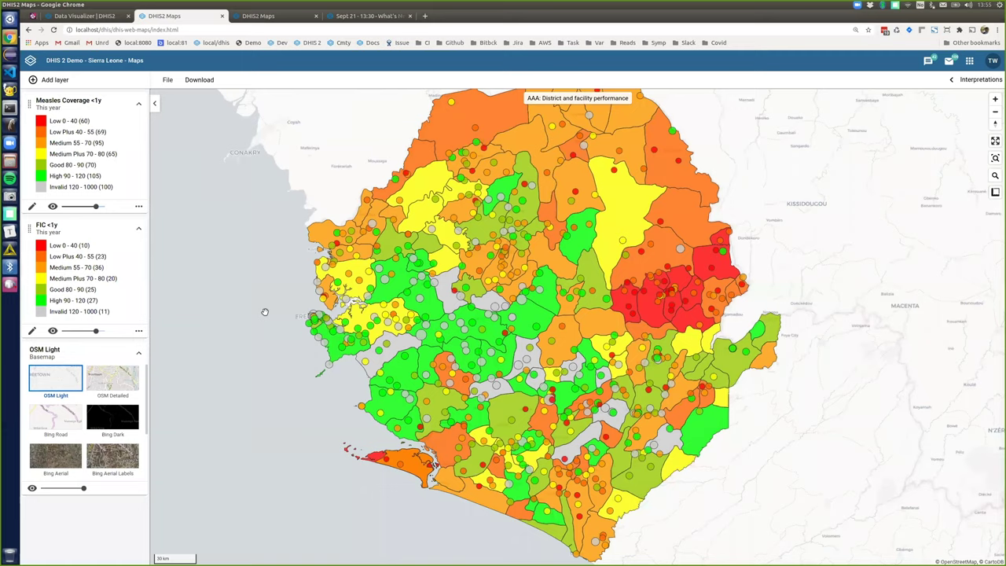
pyautogui.scroll(2, 260, 328)
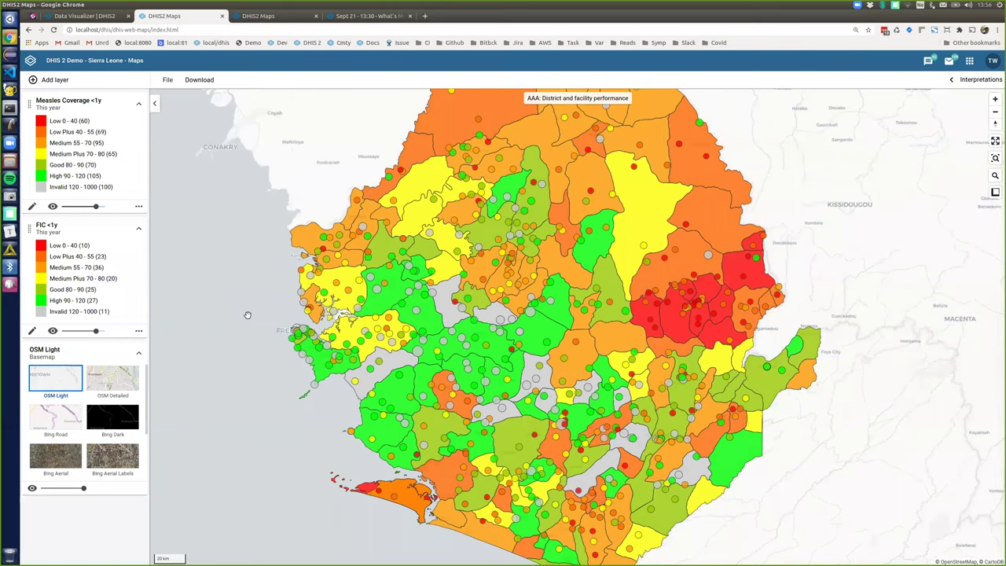
pyautogui.scroll(1, 246, 314)
pyautogui.scroll(-3, 314, 384)
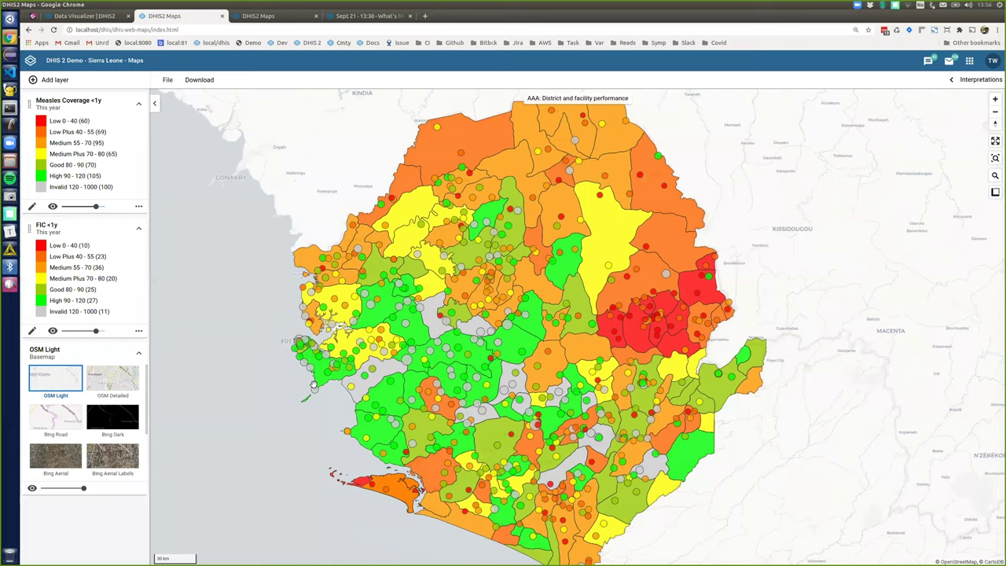
pyautogui.scroll(1, 251, 368)
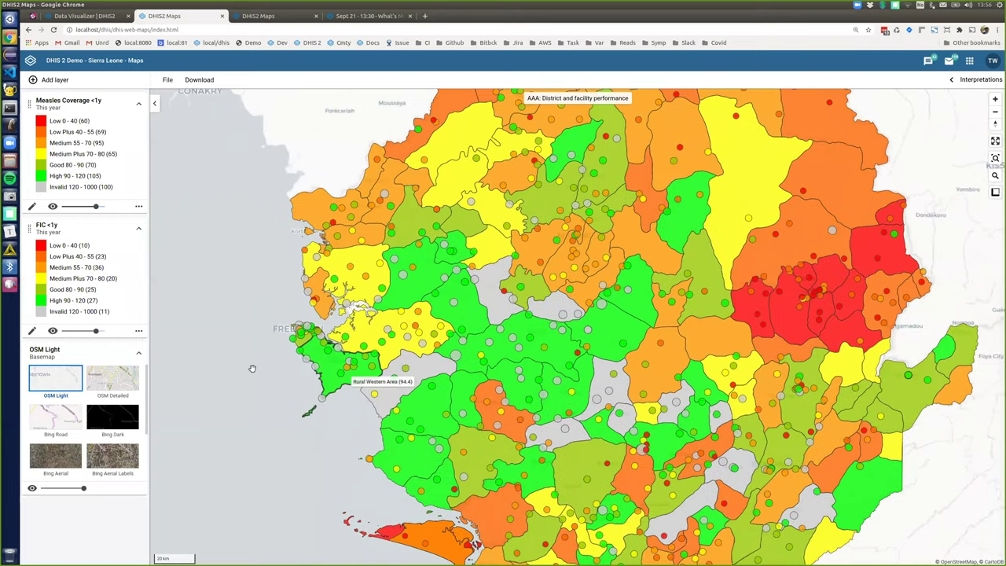
pyautogui.scroll(2, 252, 363)
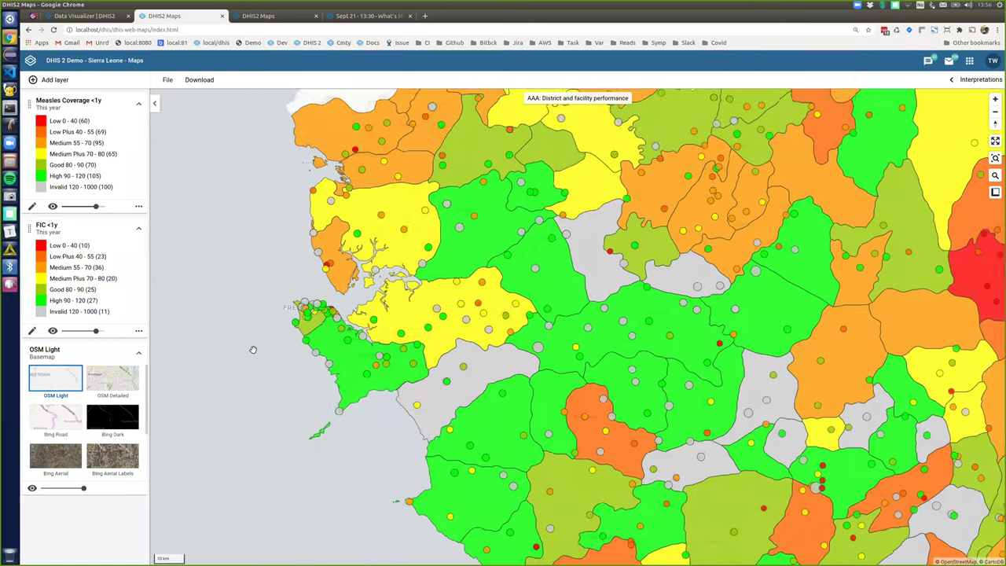
pyautogui.scroll(-2, 248, 340)
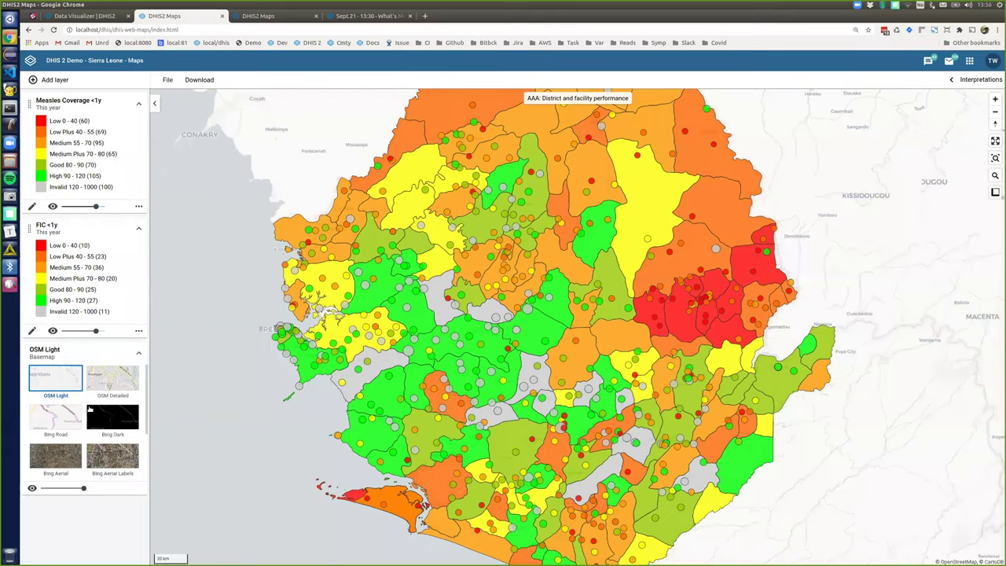
# Step: Try the Bing Road, OSM Detailed and Bing Dark basemaps beneath the coverage layers
pyautogui.click(63, 416)
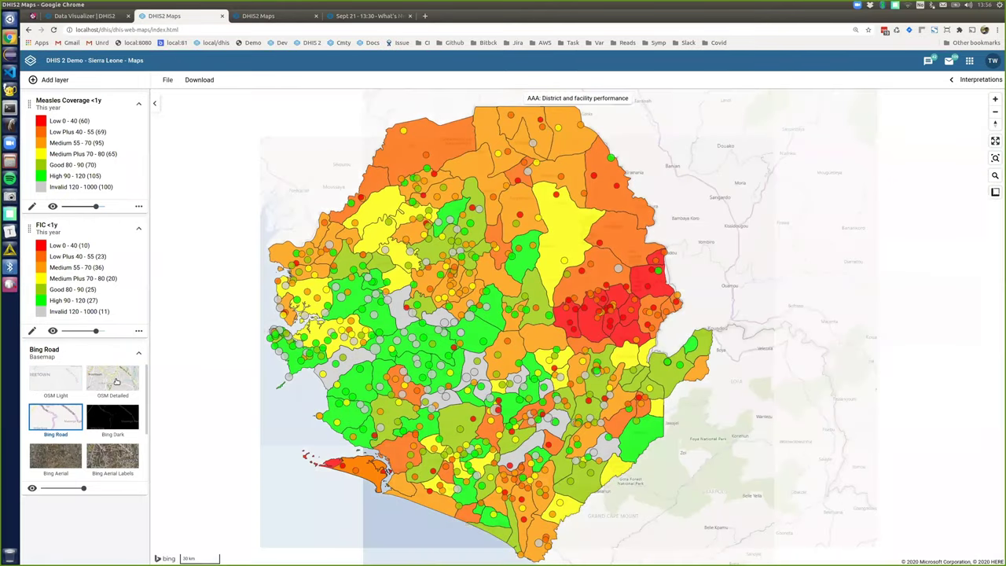
pyautogui.scroll(1, 175, 473)
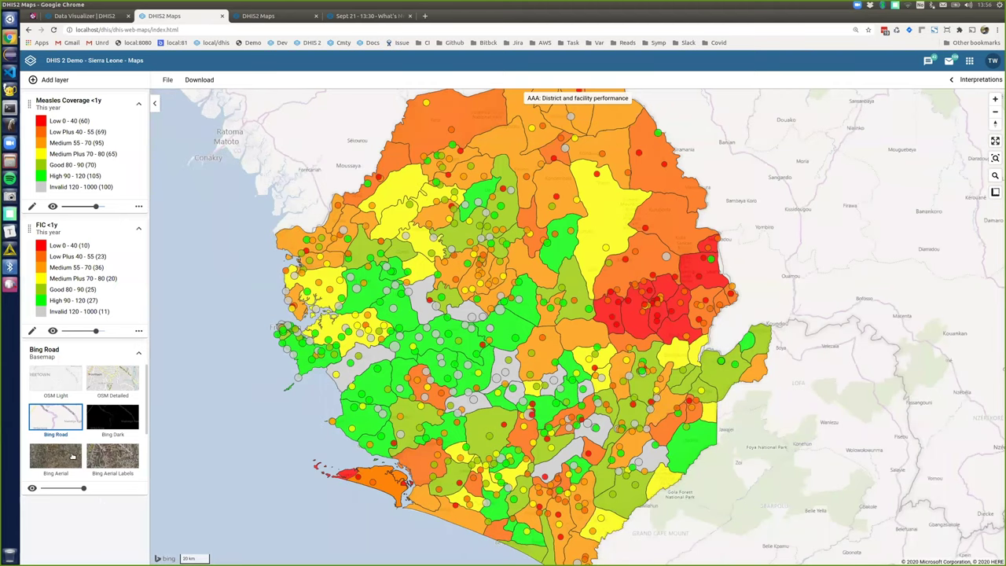
pyautogui.click(115, 393)
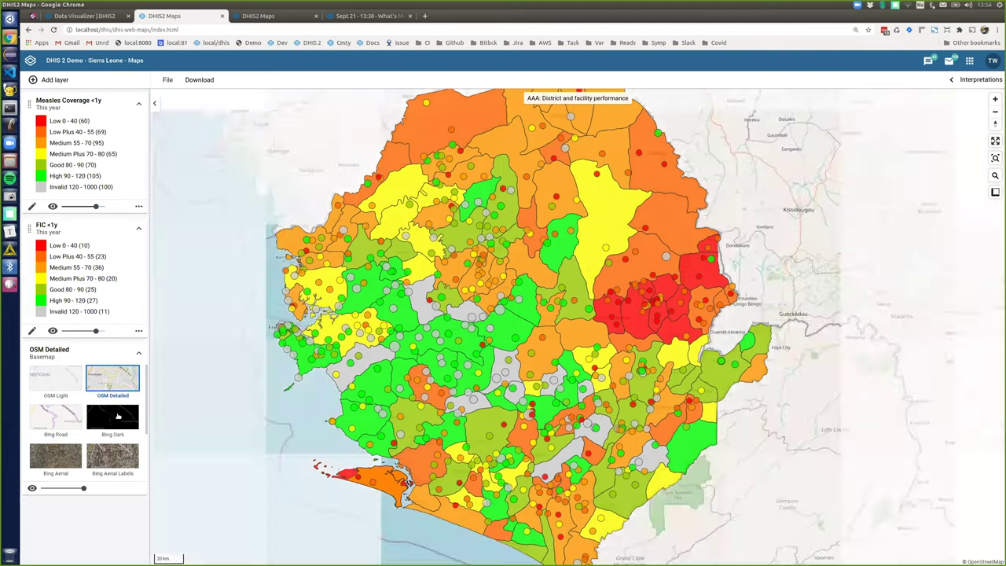
pyautogui.click(117, 417)
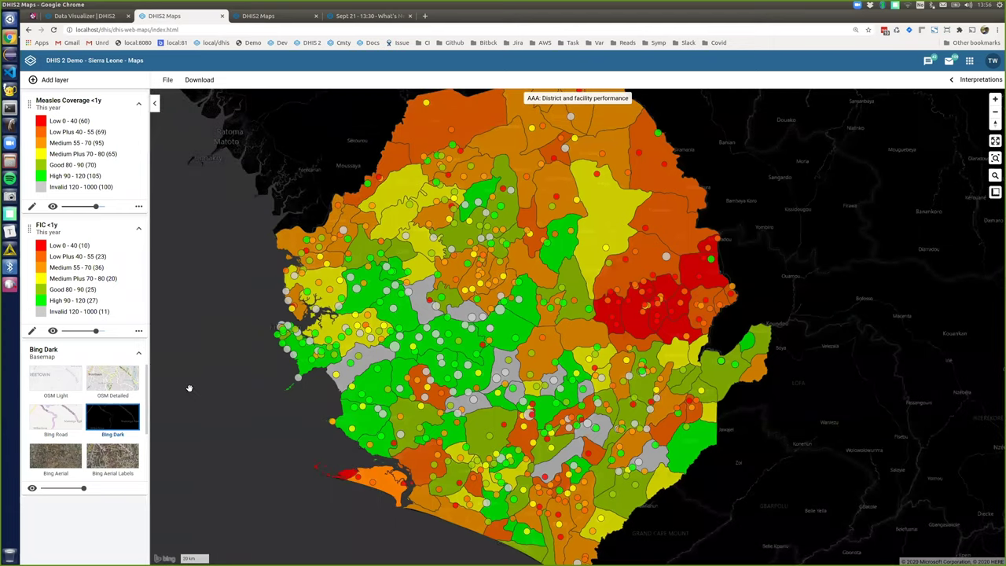
pyautogui.scroll(1, 263, 395)
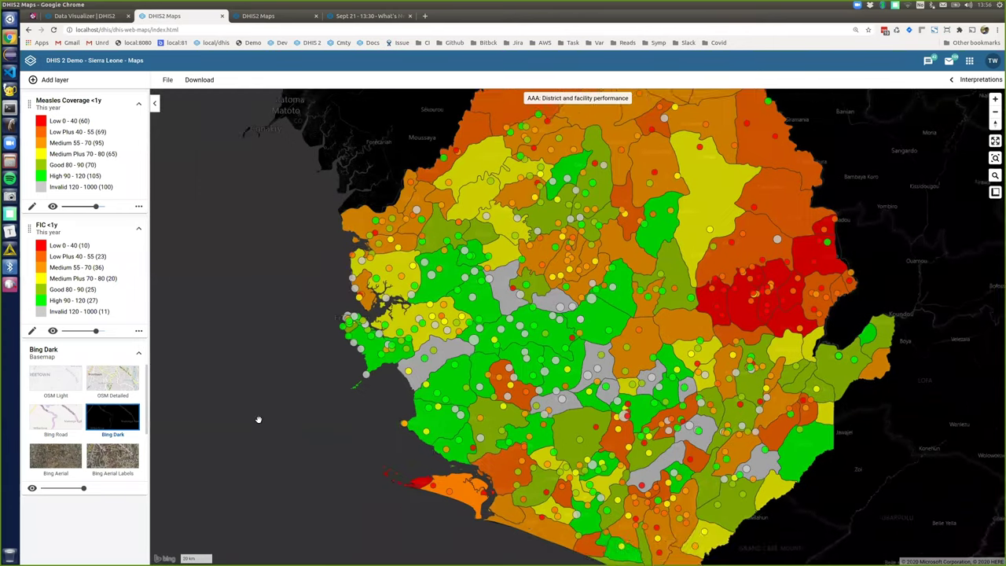
pyautogui.scroll(-1, 258, 419)
# Step: Change the basemap to Bing Aerial, followed by Bing Aerial Labels, and view the whole country
pyautogui.click(53, 458)
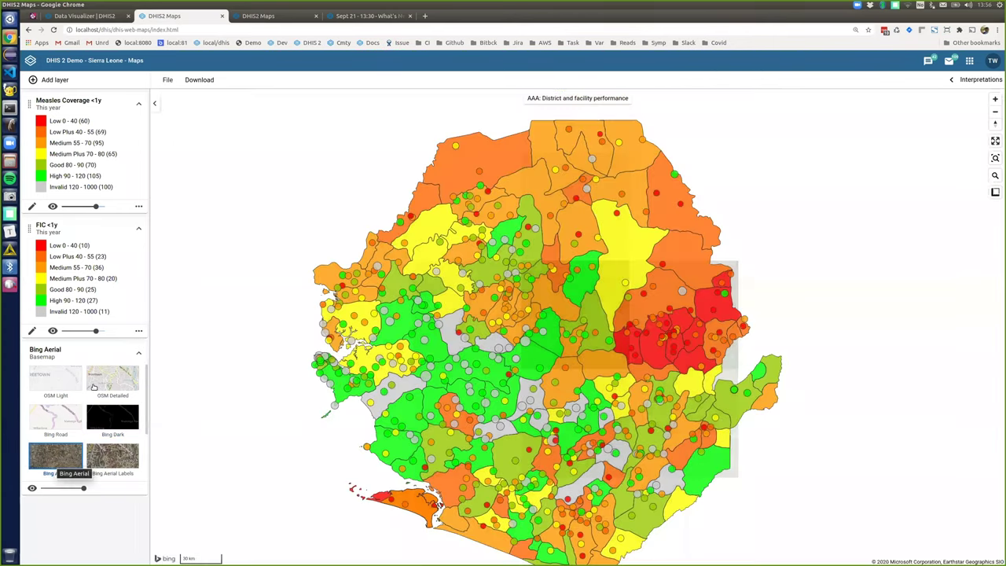
pyautogui.scroll(2, 257, 421)
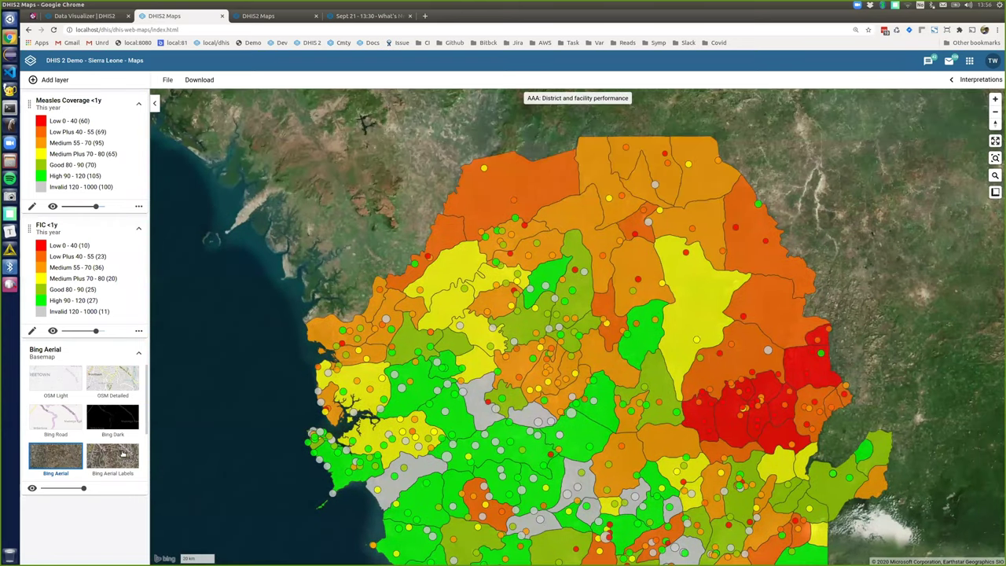
pyautogui.click(122, 453)
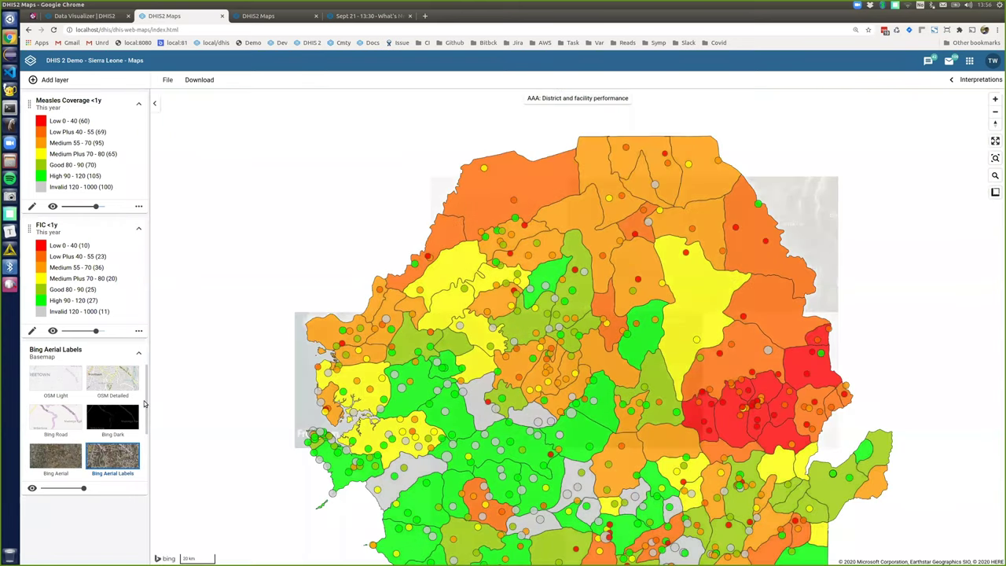
pyautogui.scroll(1, 228, 350)
pyautogui.scroll(-1, 228, 351)
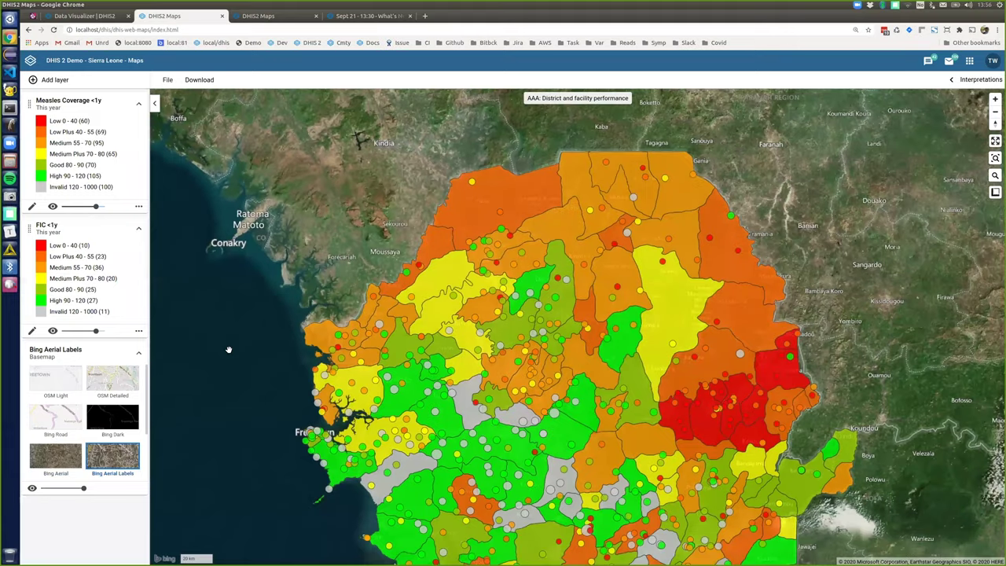
pyautogui.scroll(-1, 258, 317)
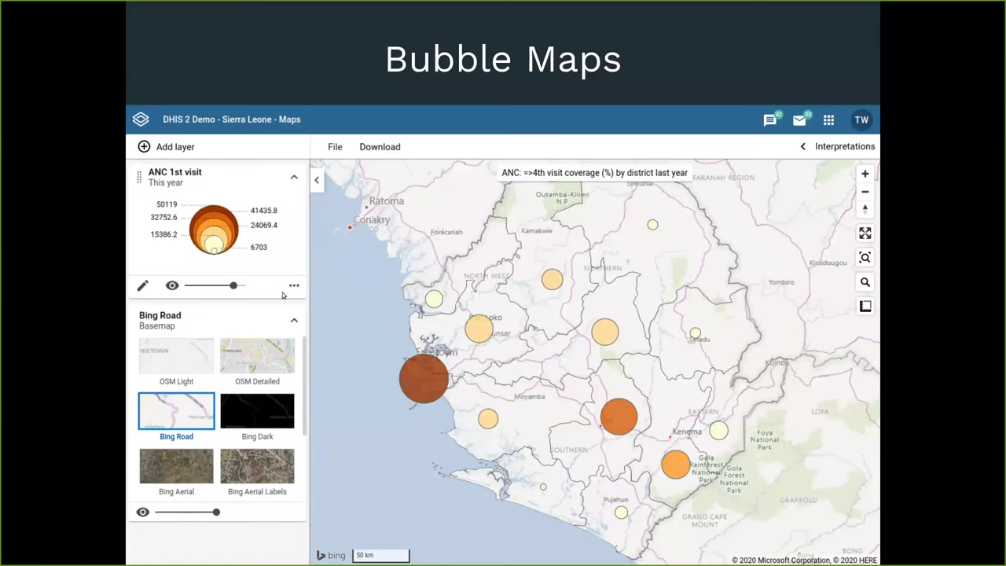
# Step: Return to DHIS2 Maps from the slides and open the saved map "AAA: ANC 3 visit coverage (%) by chiefdom last year"
pyautogui.hotkey('alt', 'Tab')
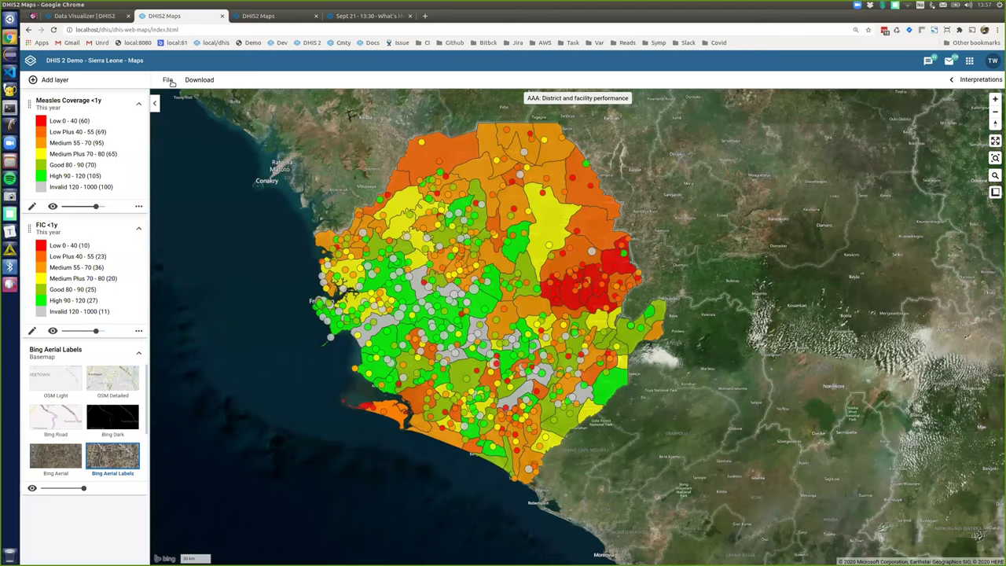
pyautogui.click(170, 81)
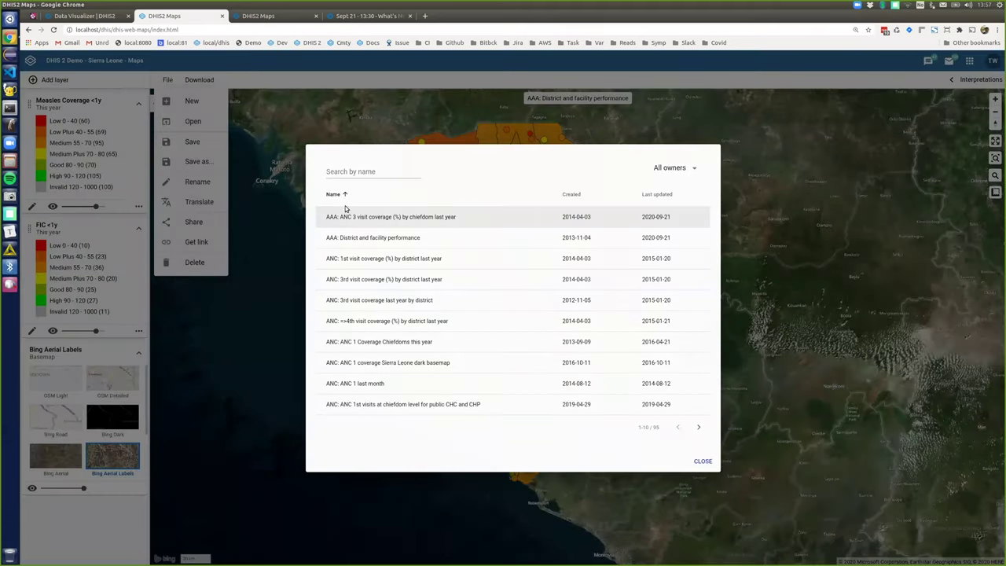
pyautogui.click(345, 209)
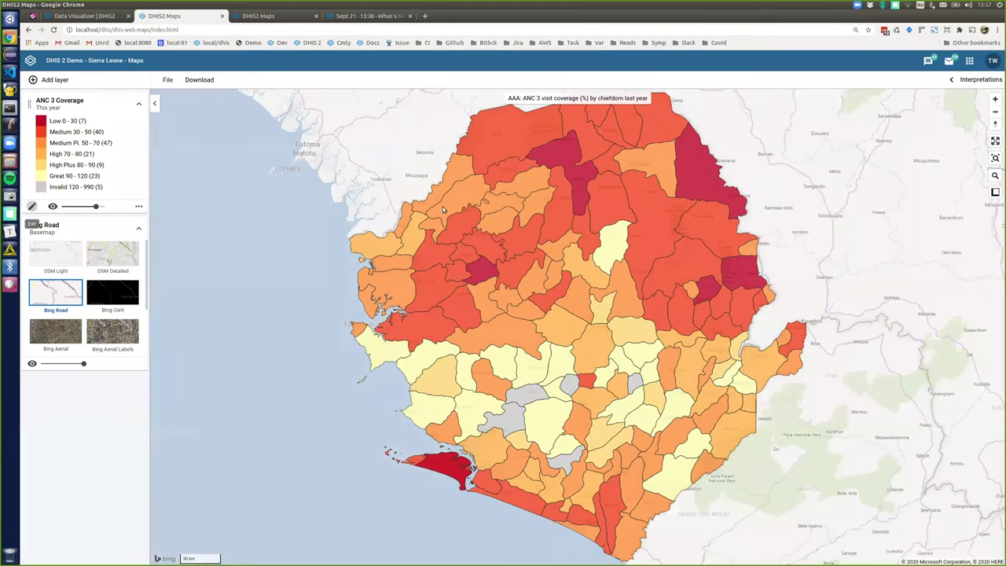
# Step: Change the thematic layer's data to the ANC 1st visit data element from the ANC group and update the layer
pyautogui.click(32, 206)
pyautogui.click(438, 269)
pyautogui.click(443, 285)
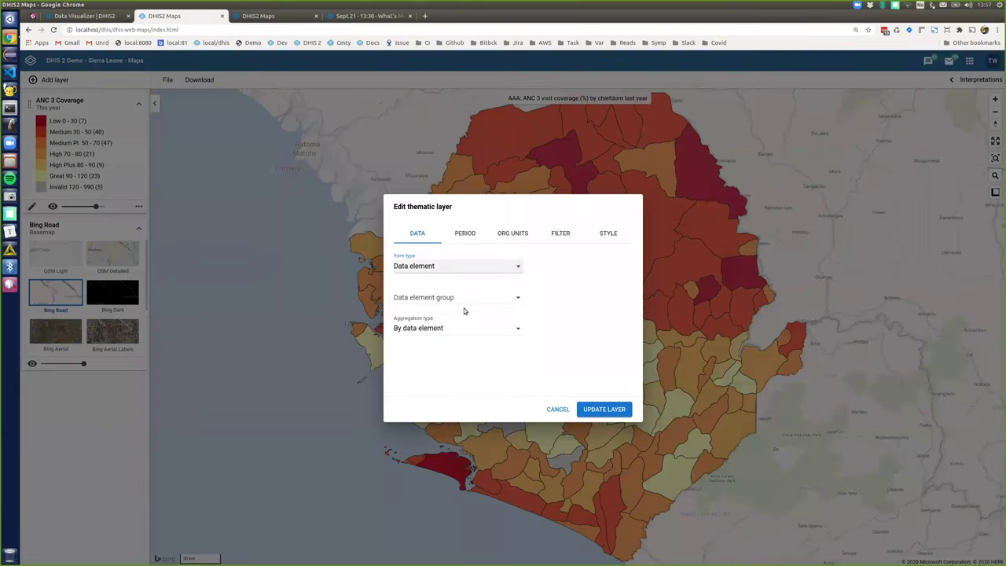
pyautogui.click(456, 329)
pyautogui.click(450, 299)
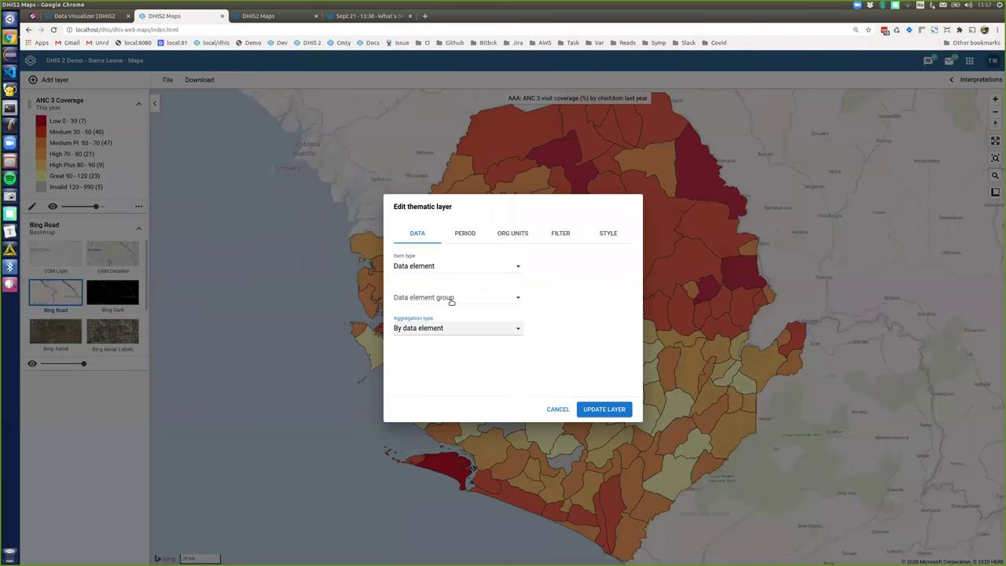
pyautogui.click(450, 301)
pyautogui.click(406, 96)
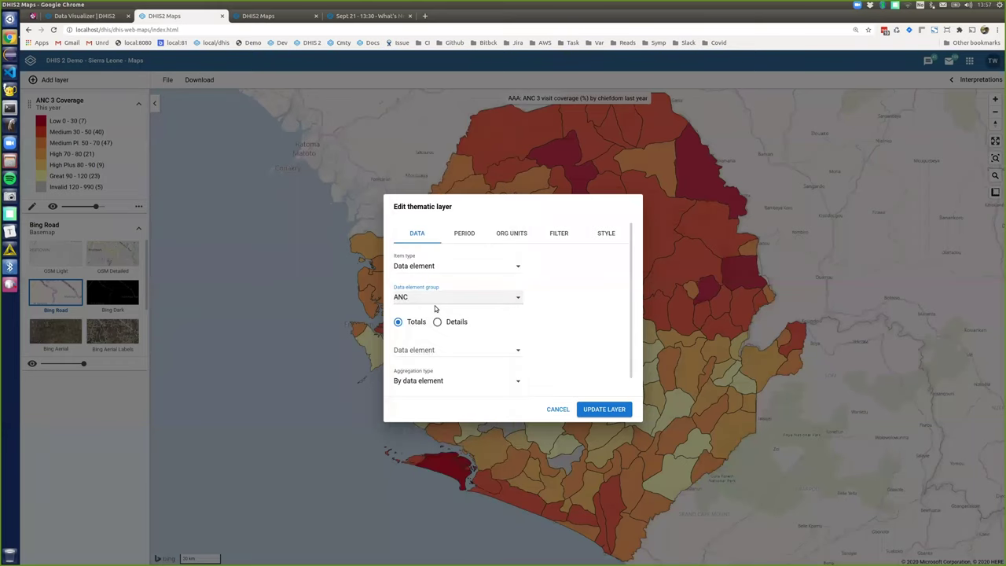
pyautogui.click(433, 350)
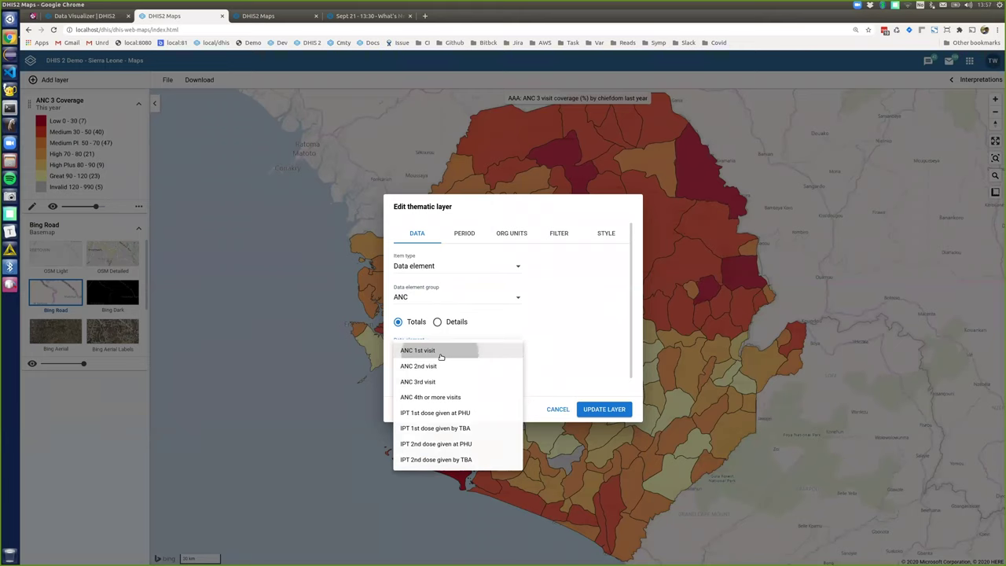
pyautogui.click(440, 355)
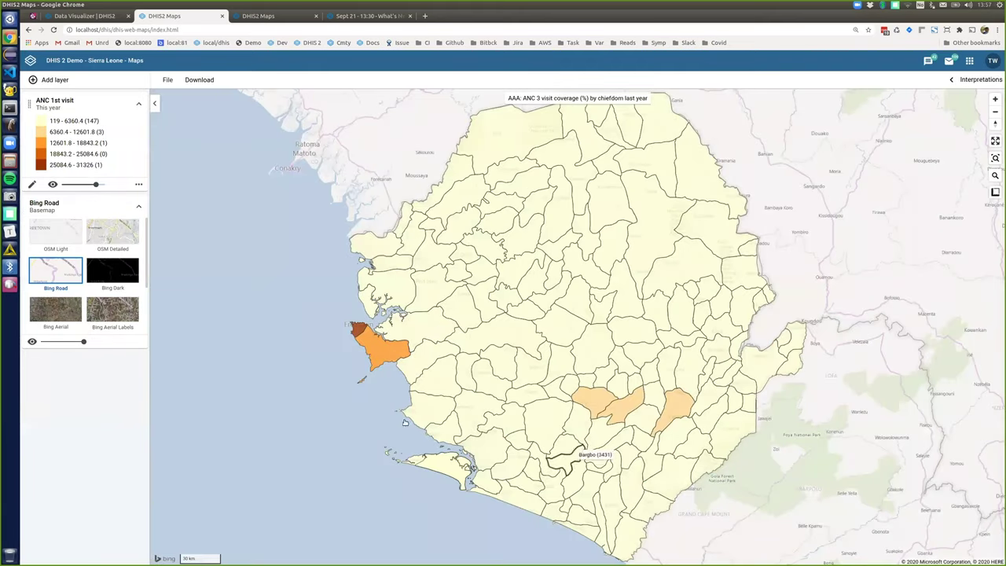
# Step: Set the ANC 1st visit layer's classification to Equal counts and update the layer
pyautogui.moveTo(325, 411); pyautogui.dragTo(286, 407)
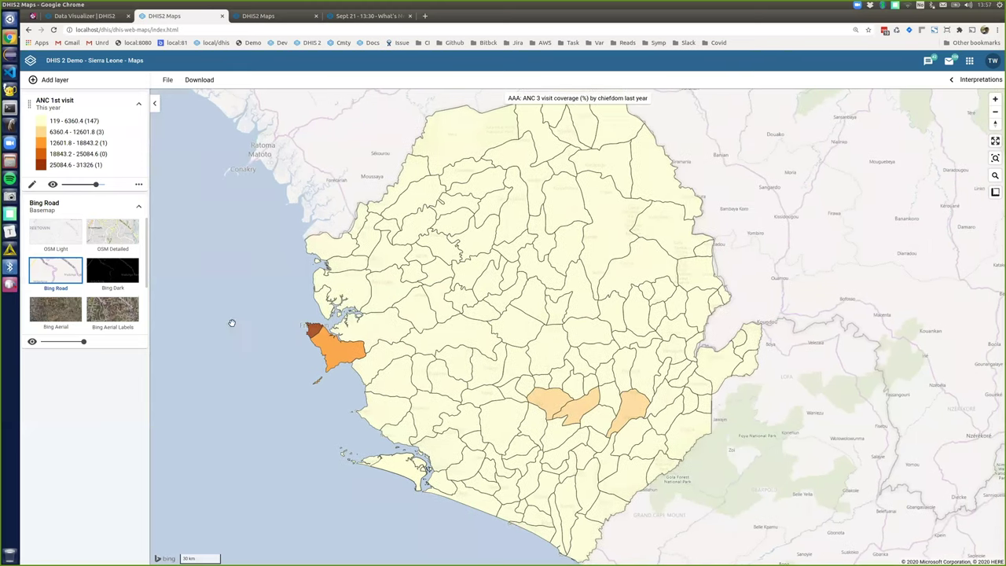
pyautogui.moveTo(232, 323); pyautogui.dragTo(233, 353)
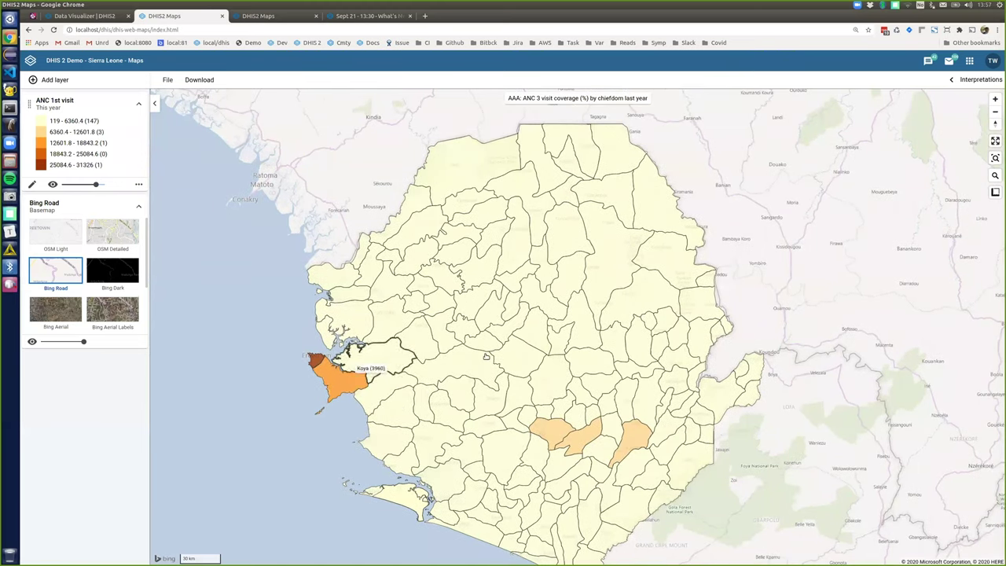
pyautogui.moveTo(217, 324); pyautogui.dragTo(242, 335)
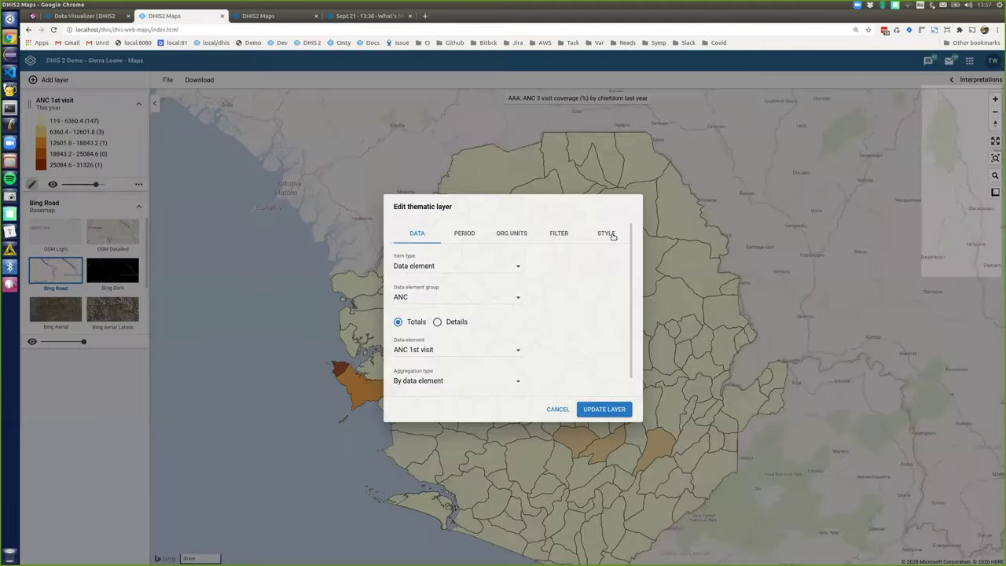
pyautogui.click(610, 234)
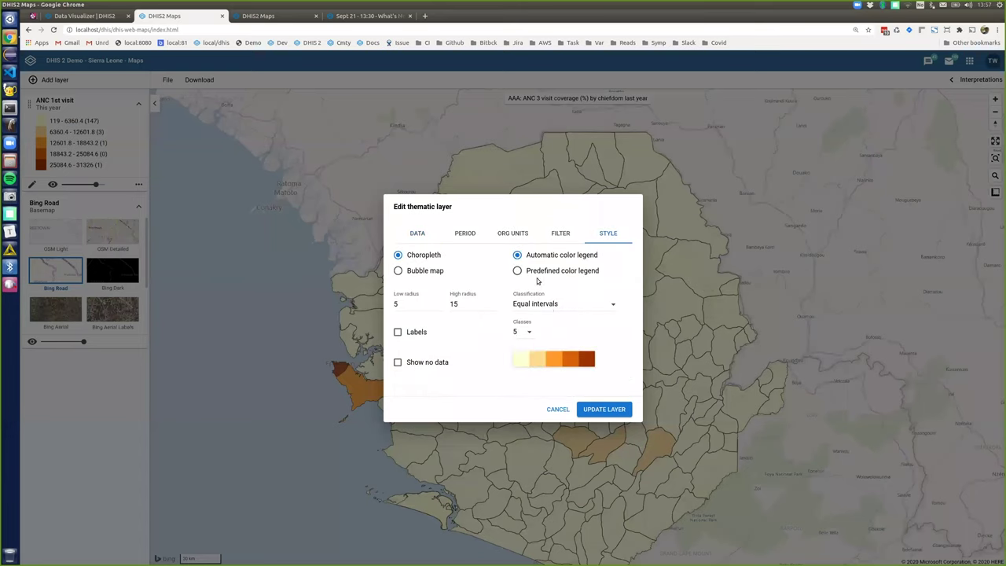
pyautogui.click(549, 305)
pyautogui.click(558, 320)
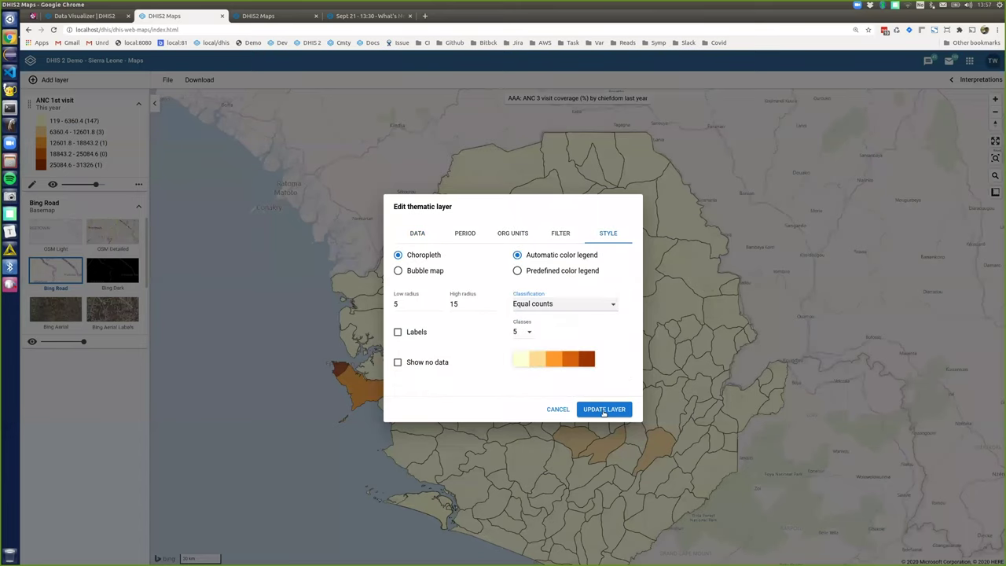
pyautogui.click(602, 409)
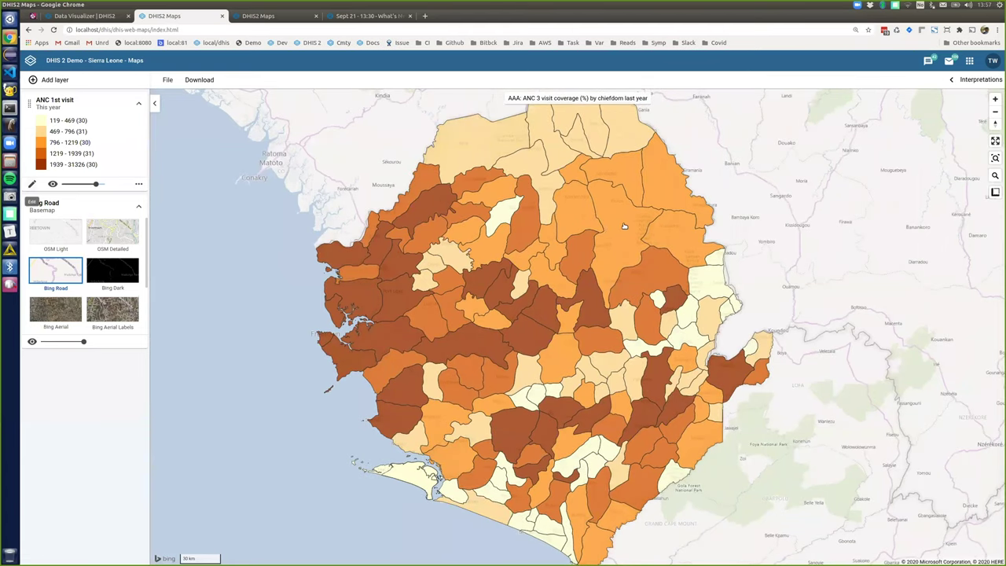
# Step: Change the ANC 1st visit layer's style from choropleth to bubble map, update it and inspect the bubbles around Freetown
pyautogui.click(31, 185)
pyautogui.click(608, 233)
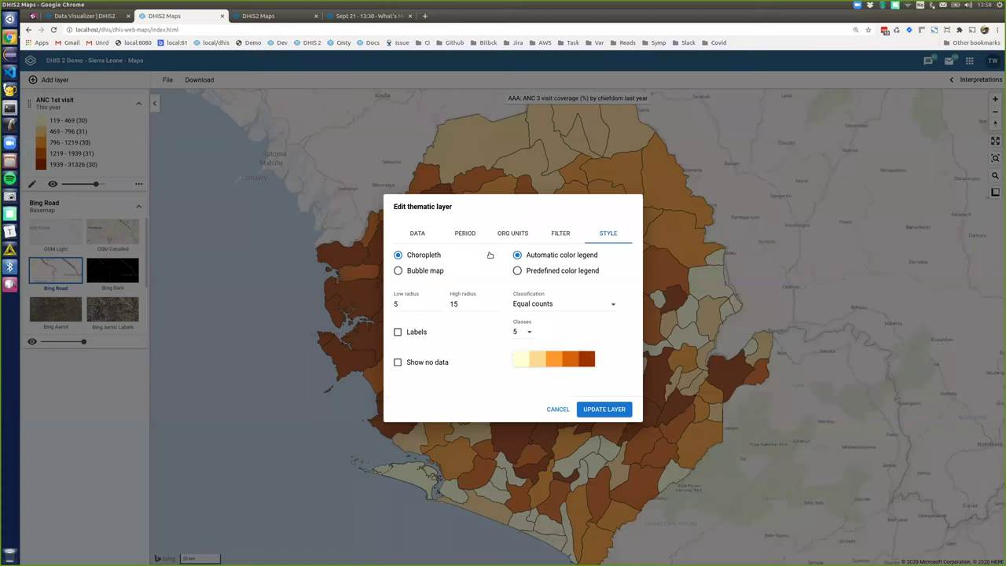
pyautogui.click(434, 269)
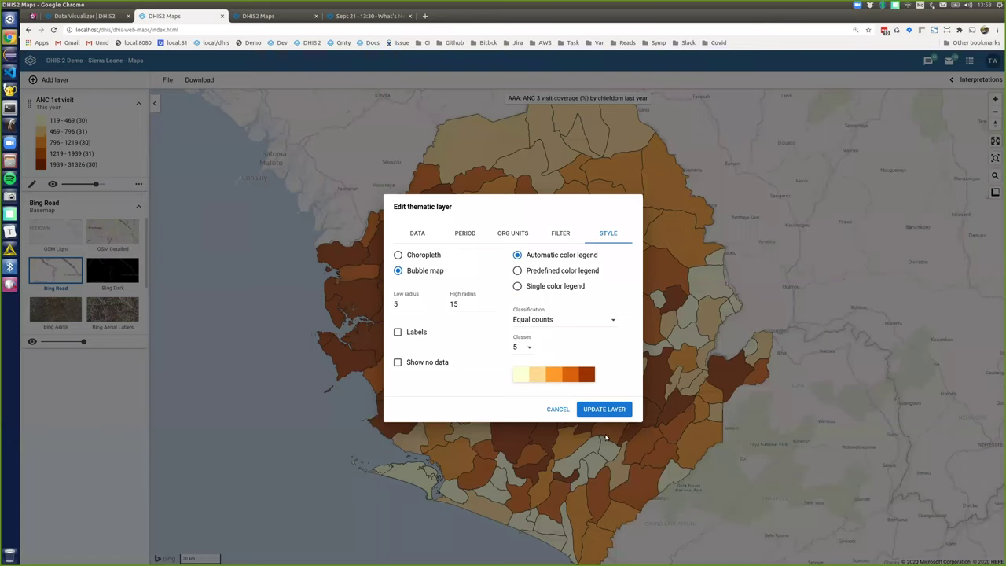
pyautogui.click(604, 409)
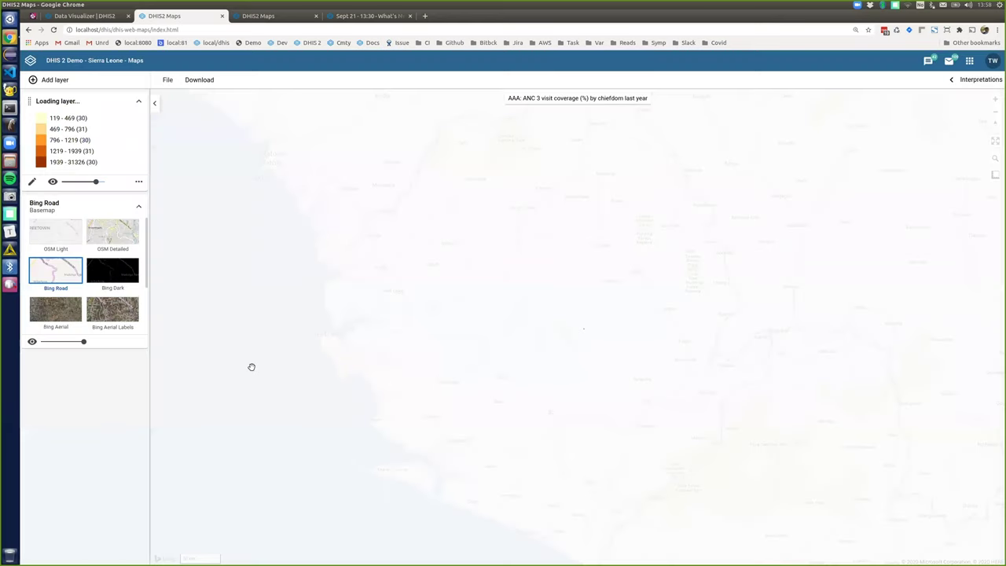
pyautogui.scroll(2, 333, 360)
pyautogui.scroll(3, 332, 358)
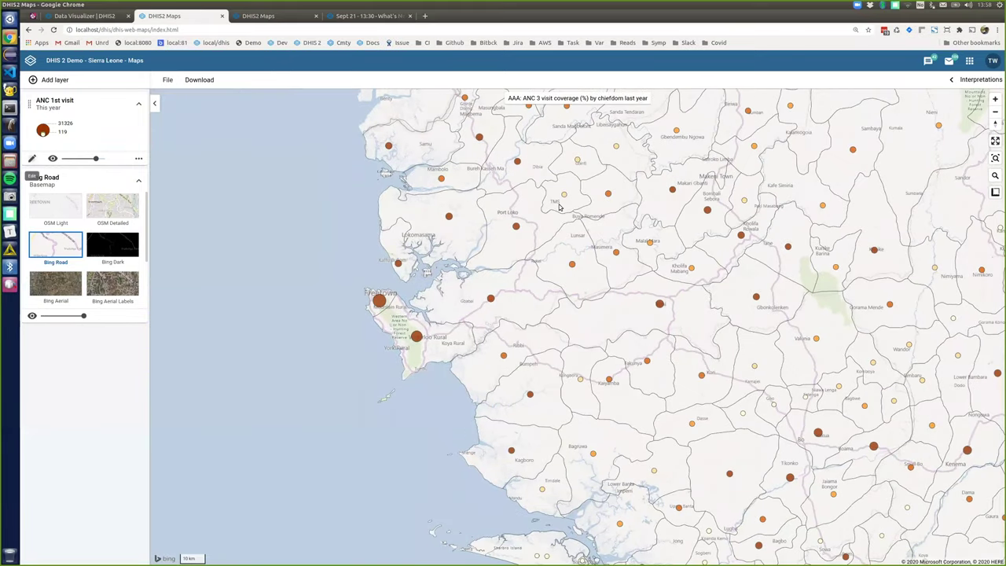
# Step: Set the ANC 1st visit bubble map's high radius to 30, update the layer and inspect the enlarged bubbles
pyautogui.click(34, 159)
pyautogui.click(605, 232)
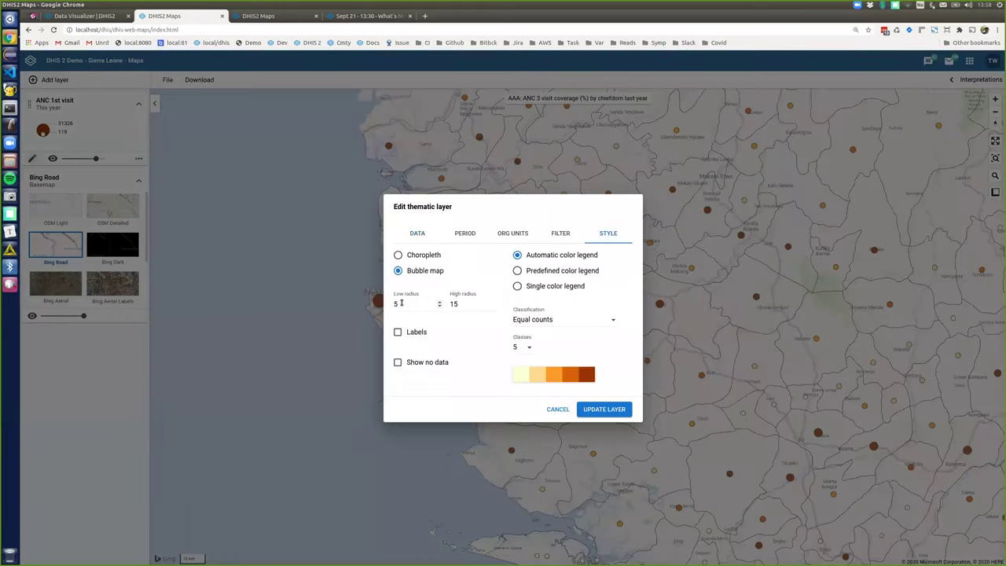
pyautogui.doubleClick(467, 305)
pyautogui.write('30')
pyautogui.click(605, 410)
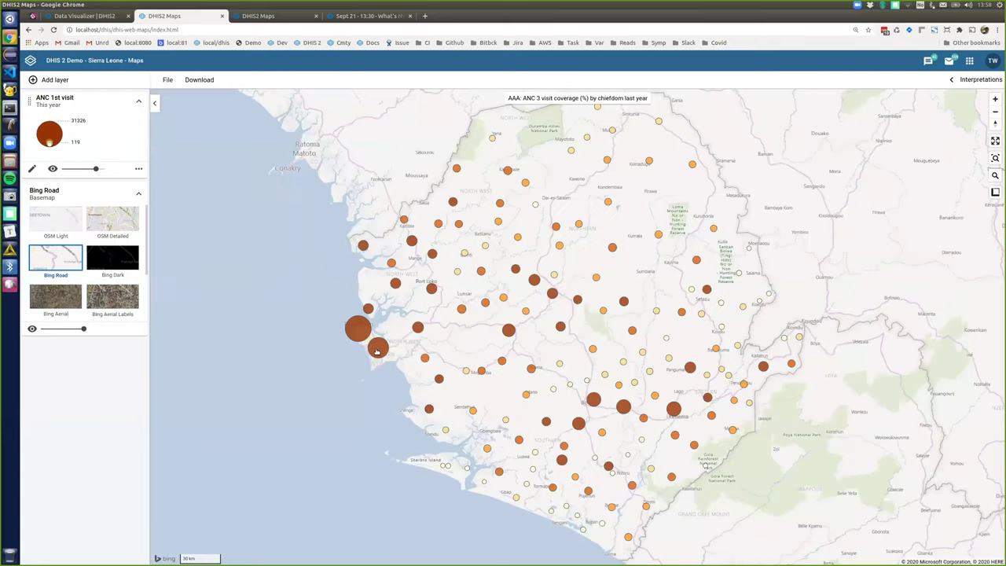
pyautogui.scroll(3, 307, 334)
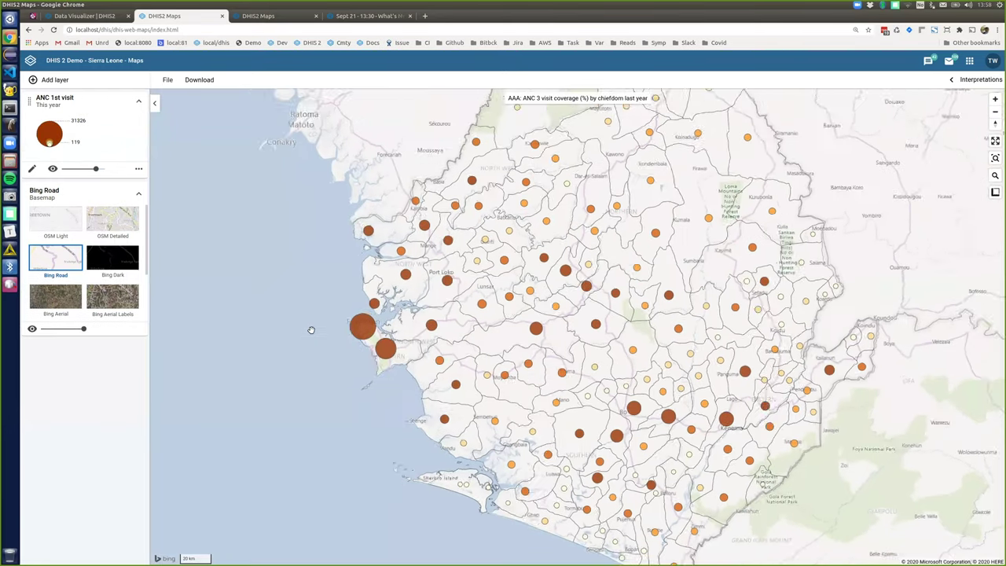
pyautogui.scroll(-3, 312, 322)
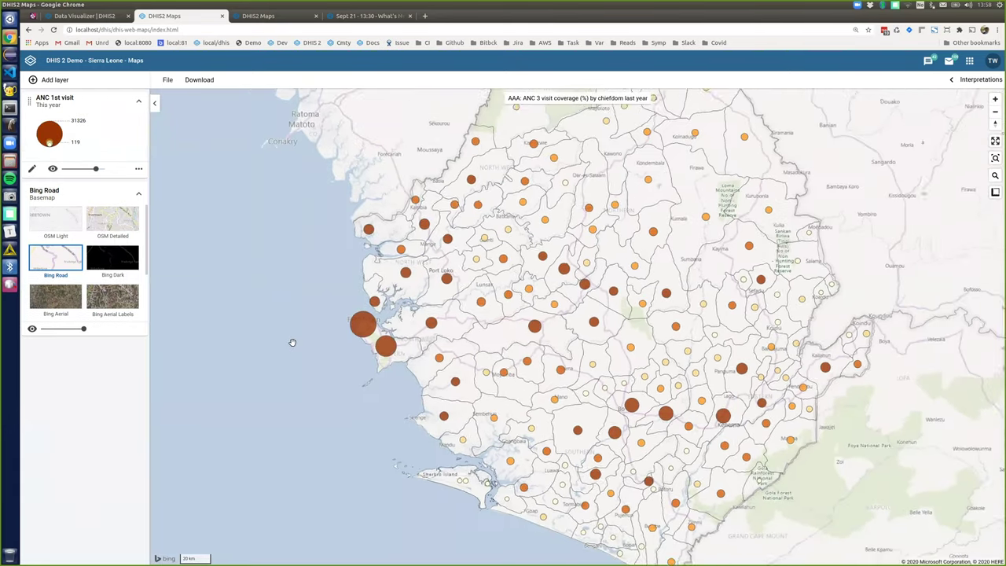
pyautogui.scroll(1, 291, 341)
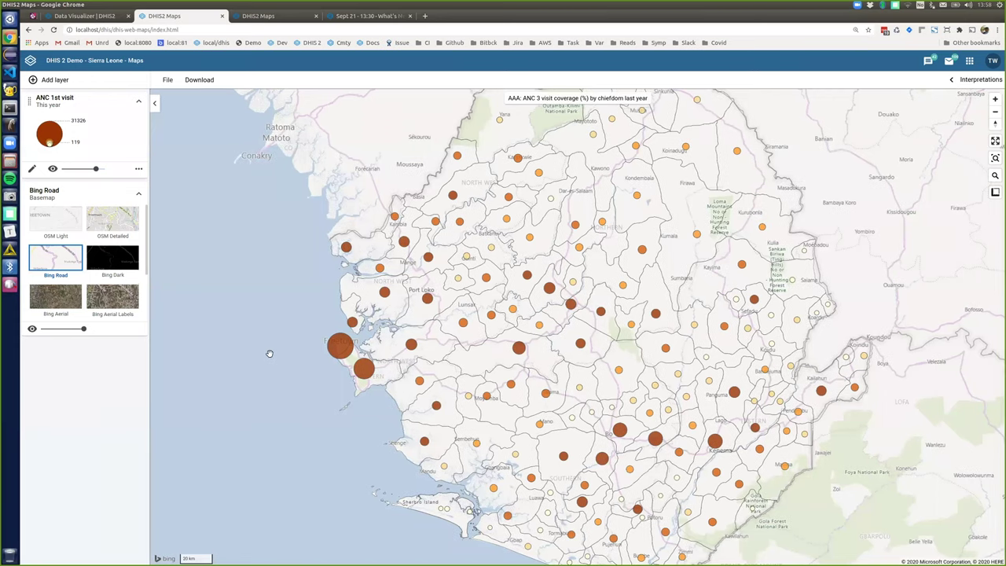
pyautogui.scroll(1, 268, 354)
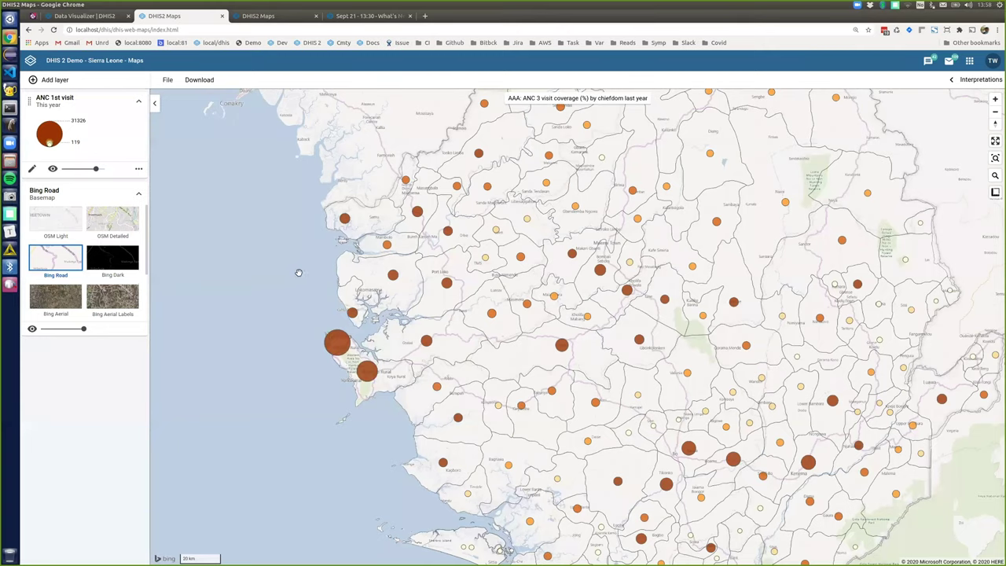
# Step: Reload Maps to start a blank map and add an event layer for the "Inpatient morbidity and mortality" program
pyautogui.hotkey('ctrl', 'r')
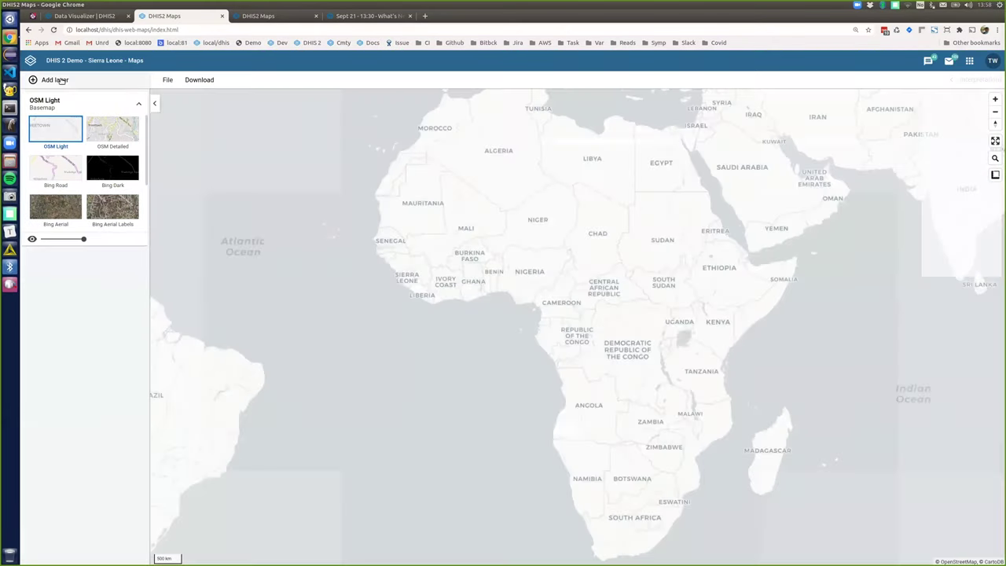
pyautogui.click(49, 79)
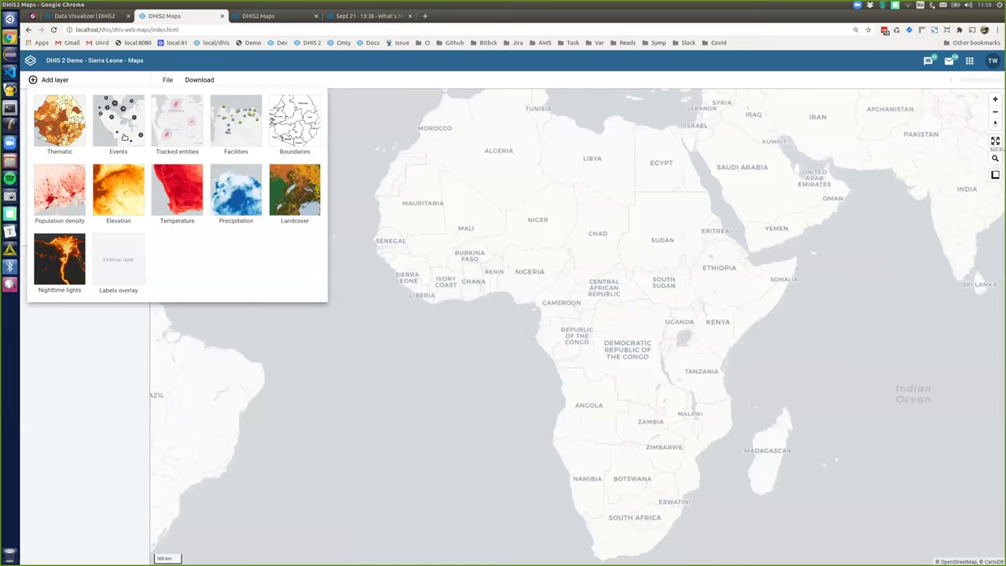
pyautogui.click(118, 126)
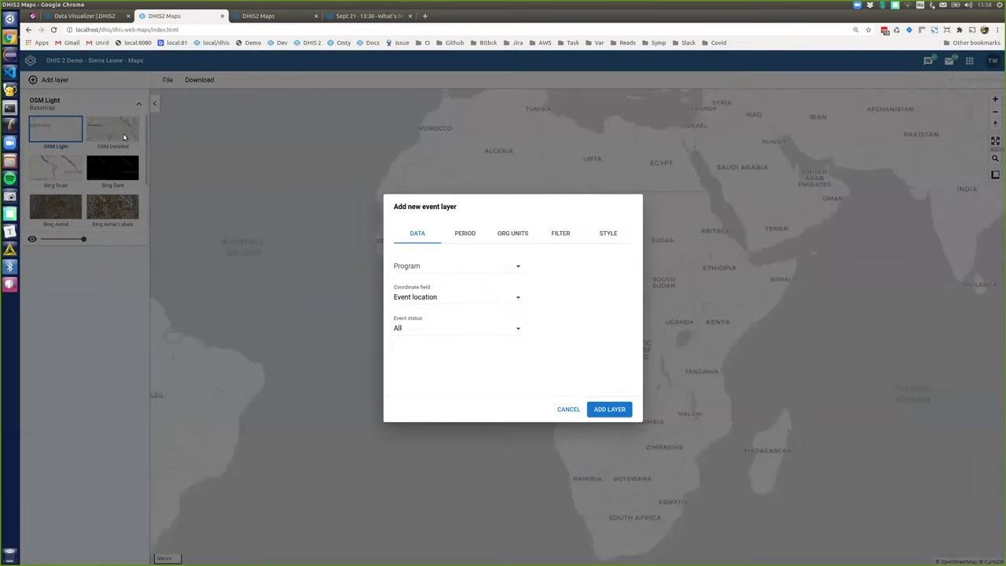
pyautogui.click(476, 271)
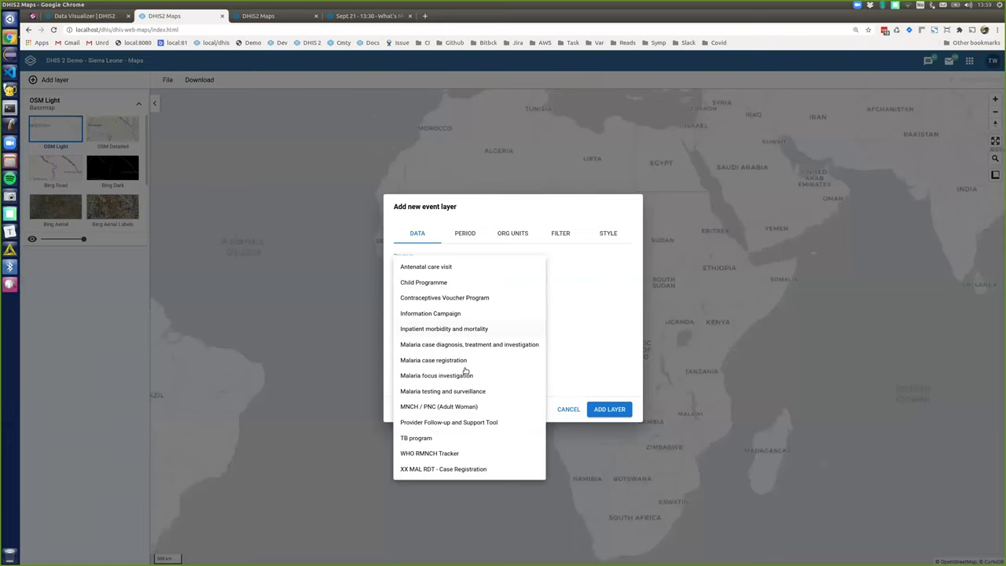
pyautogui.click(464, 329)
pyautogui.click(610, 410)
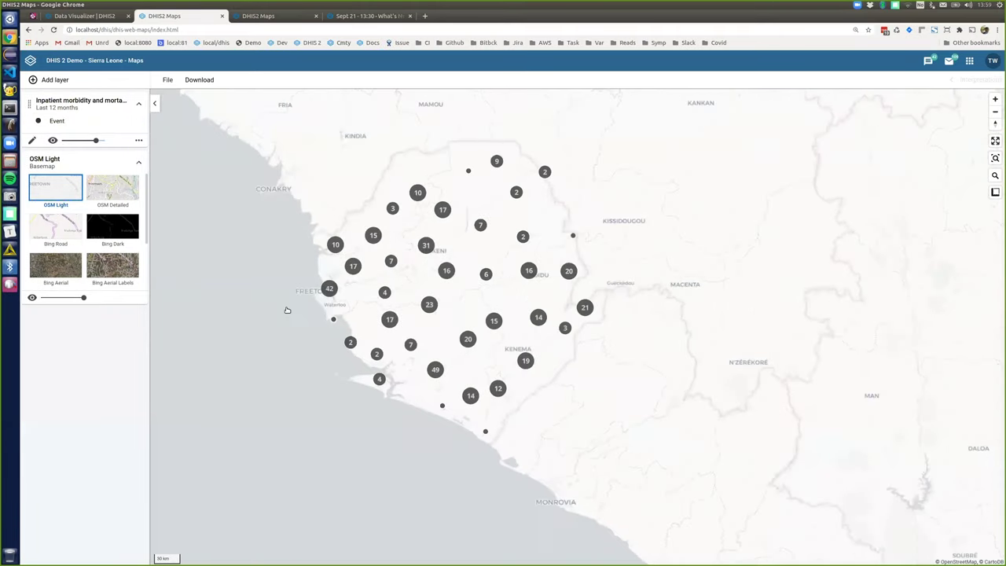
pyautogui.scroll(1, 308, 314)
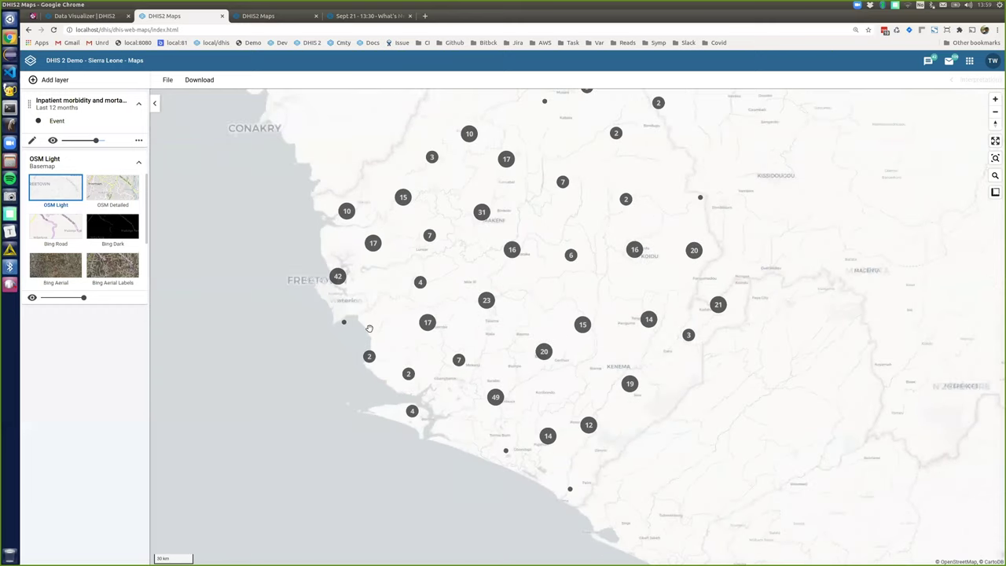
pyautogui.scroll(2, 354, 323)
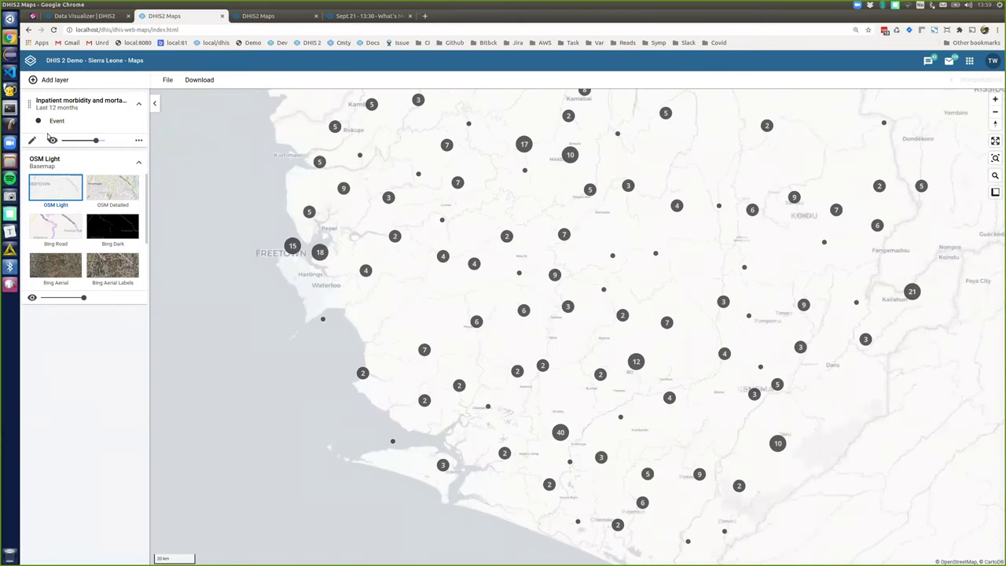
# Step: Open the inpatient event layer's data table, resize it against the map and look through its rows and filter fields
pyautogui.click(139, 141)
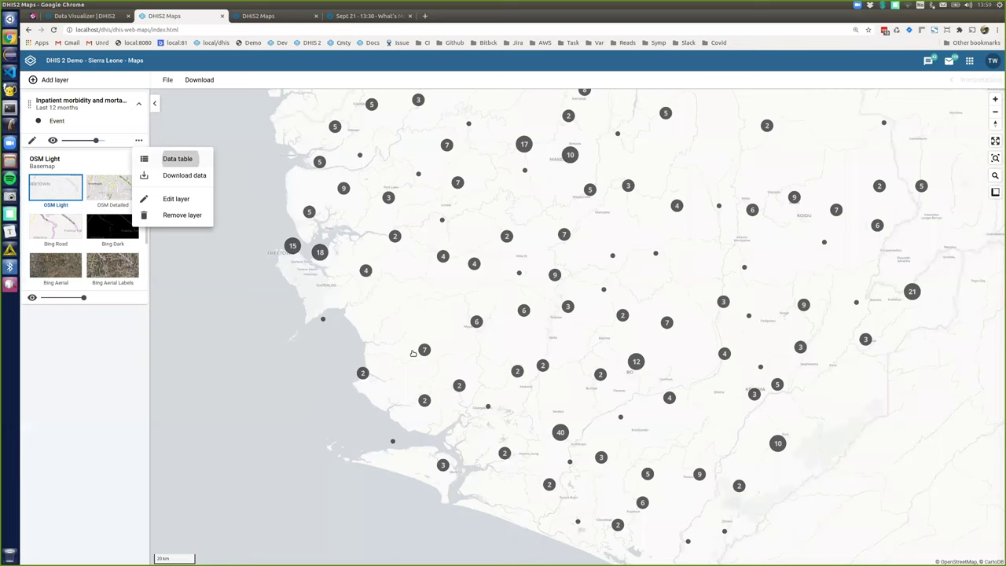
pyautogui.click(179, 159)
pyautogui.moveTo(588, 437); pyautogui.dragTo(588, 268)
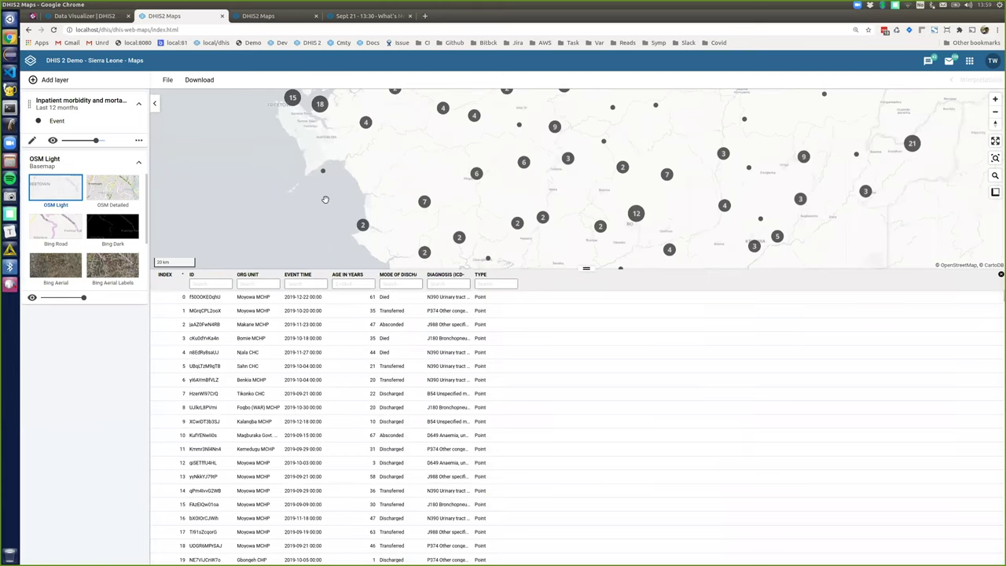
pyautogui.scroll(1, 326, 197)
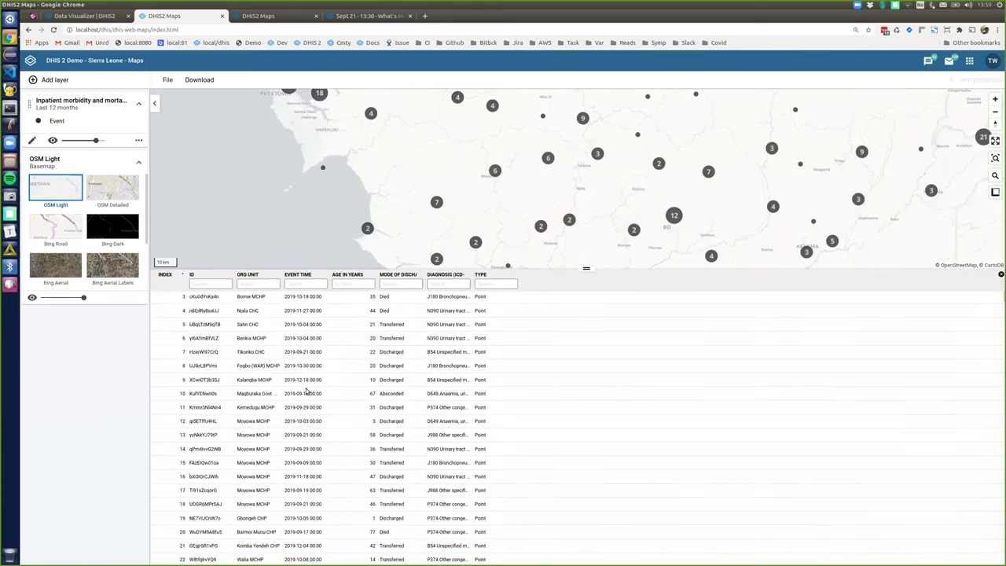
pyautogui.click(360, 283)
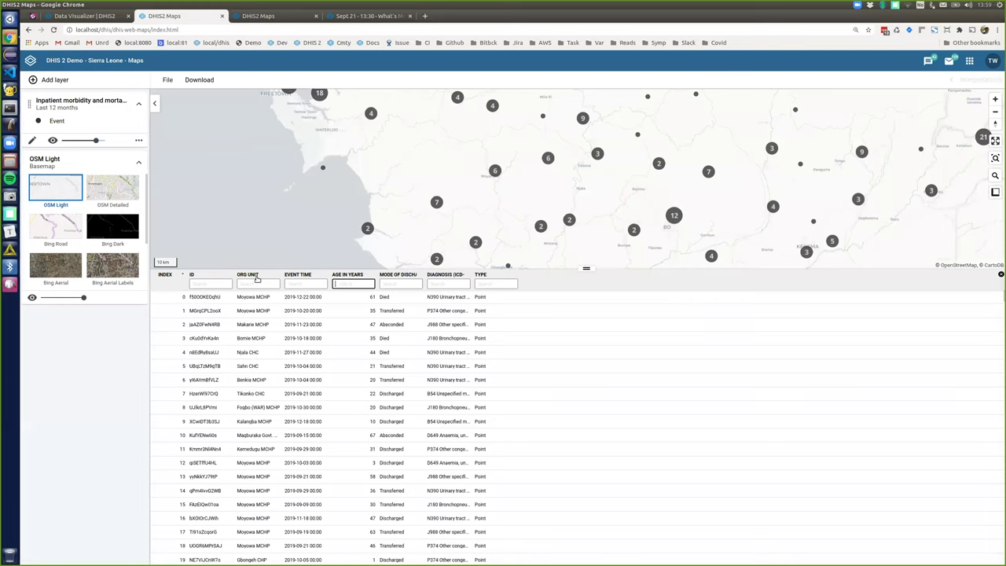
pyautogui.click(591, 291)
pyautogui.moveTo(586, 268); pyautogui.dragTo(586, 296)
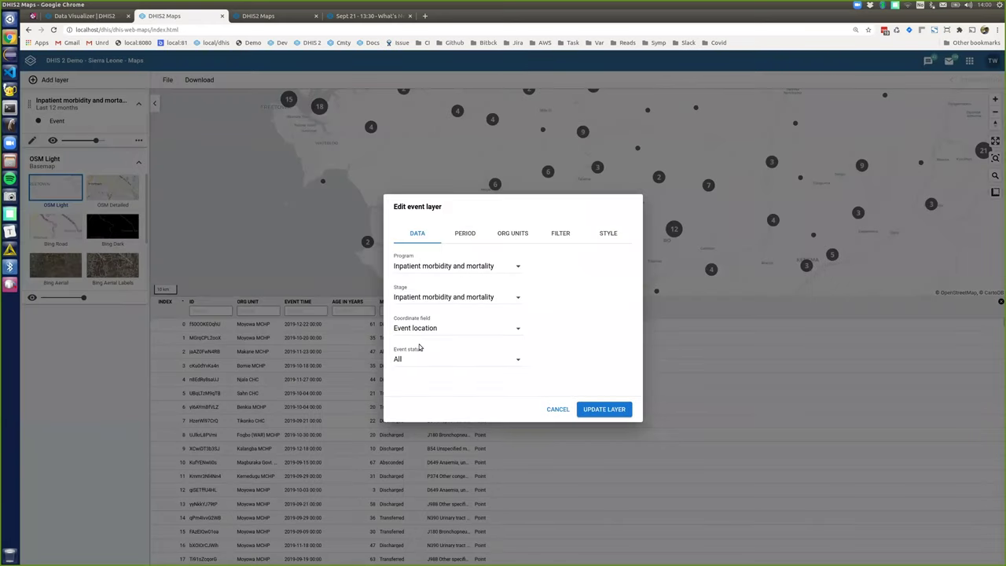
# Step: Review the available event status options in the inpatient event layer's settings, keeping All
pyautogui.click(413, 359)
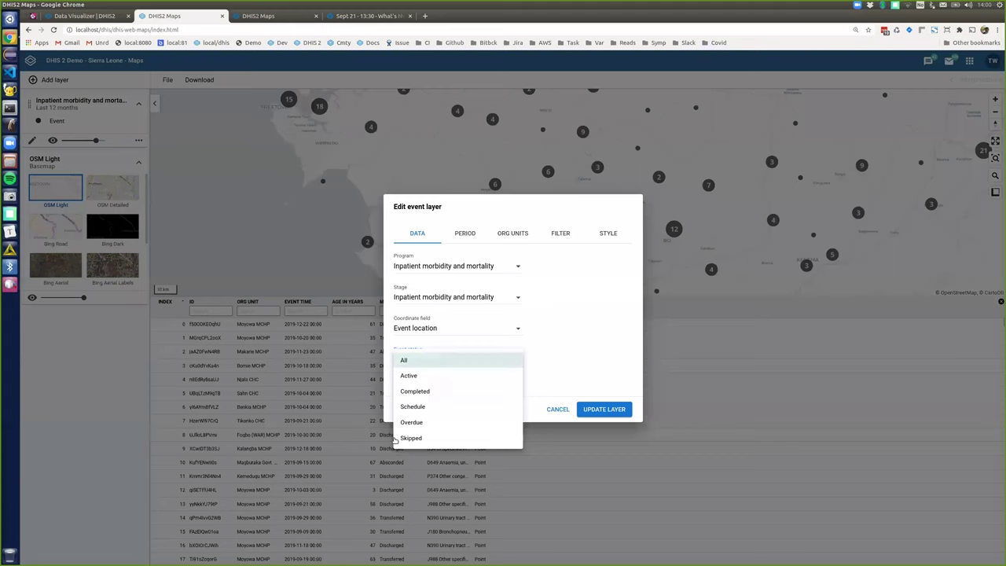
pyautogui.click(549, 351)
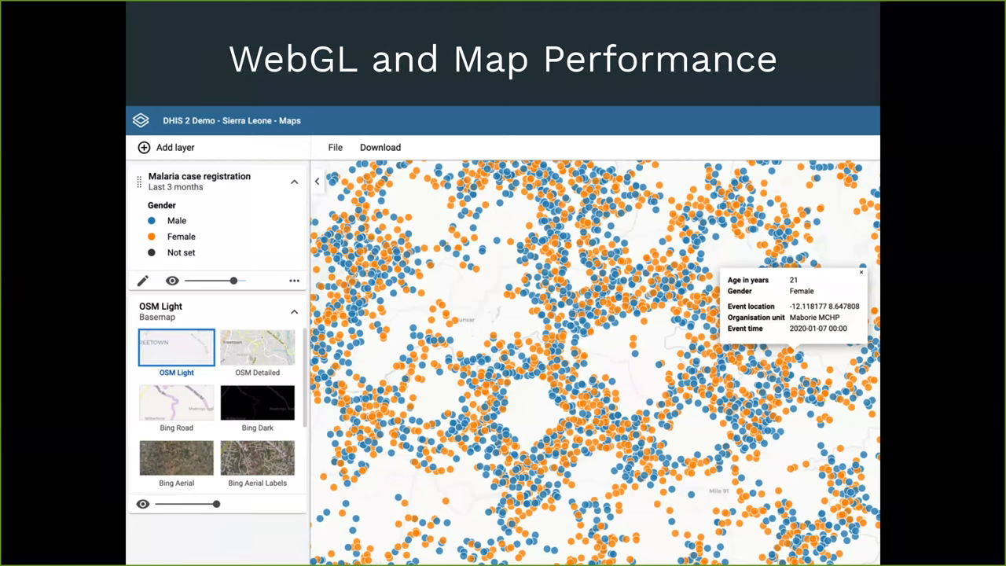
# Step: Advance the slides to "Donut Charts for Map Clusters", then return to DHIS2 Maps and close the layer dialog and data table
pyautogui.press('Right')
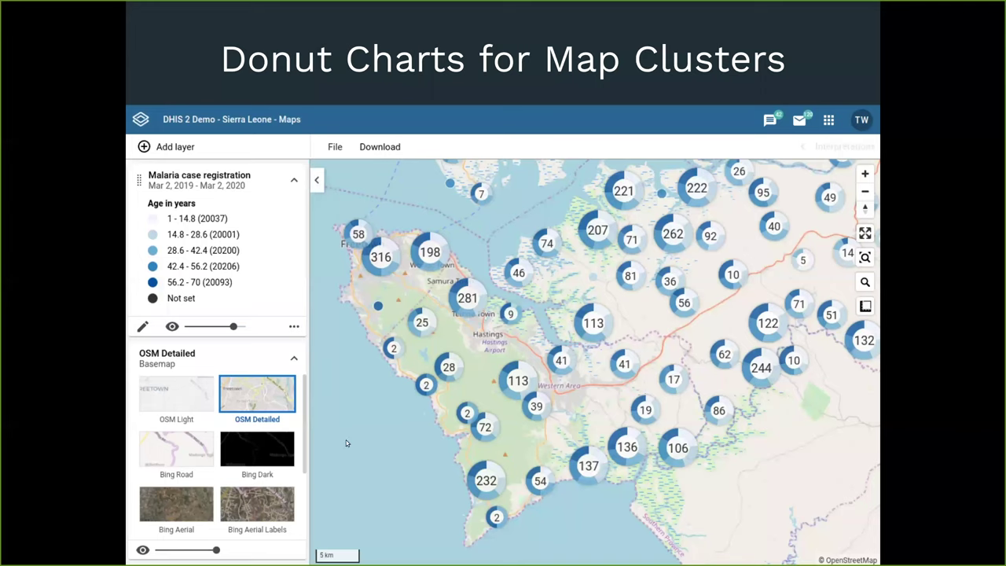
pyautogui.hotkey('alt', 'Tab')
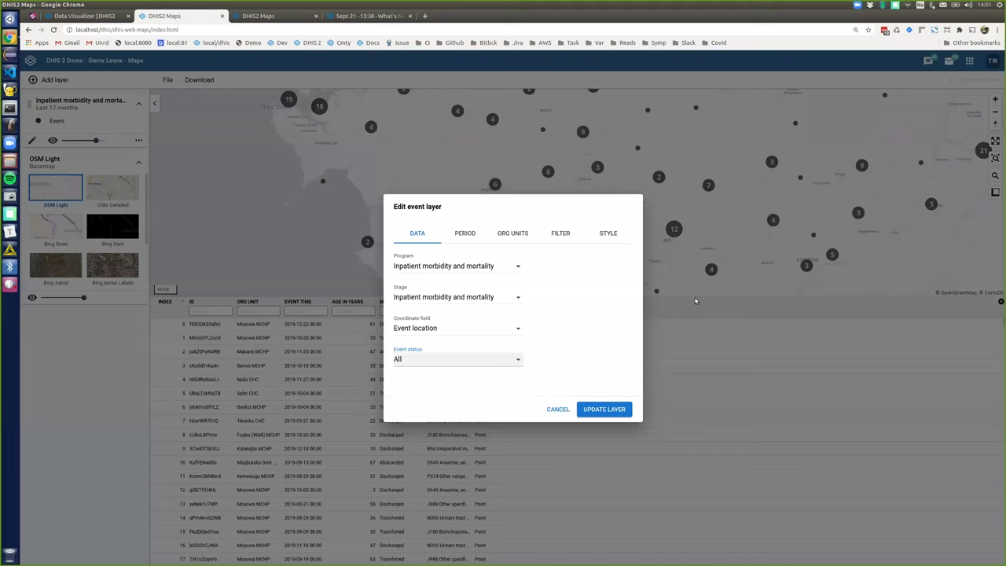
pyautogui.click(583, 413)
pyautogui.click(1000, 302)
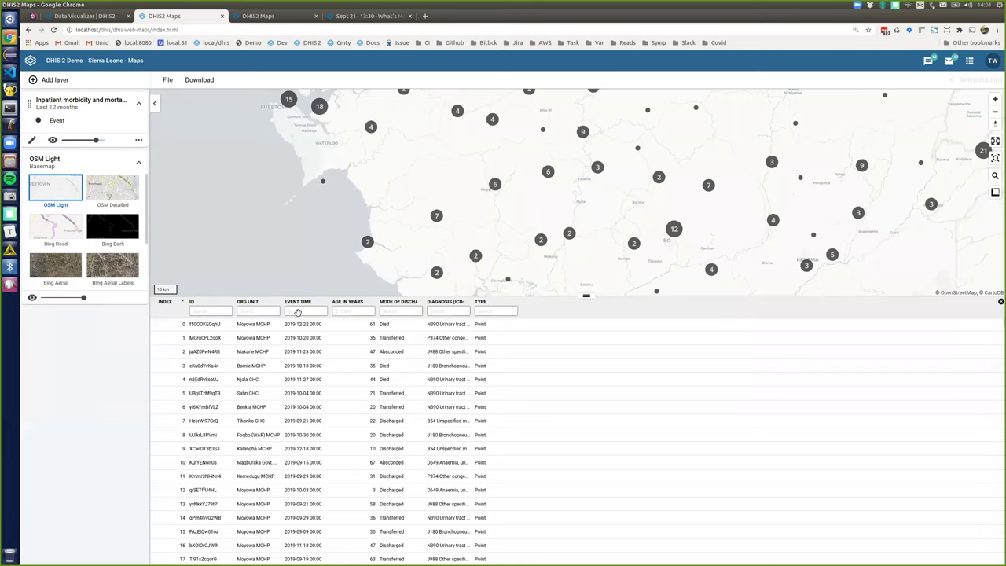
# Step: Style the grouped inpatient events by the Gender data element, update the layer and inspect the donut clusters around Sierra Leone
pyautogui.click(35, 141)
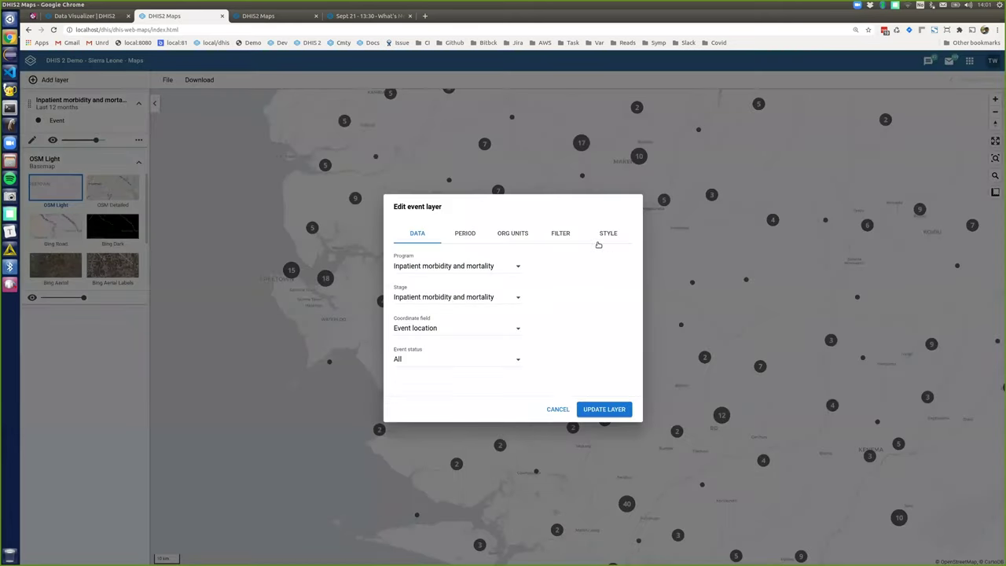
pyautogui.click(605, 234)
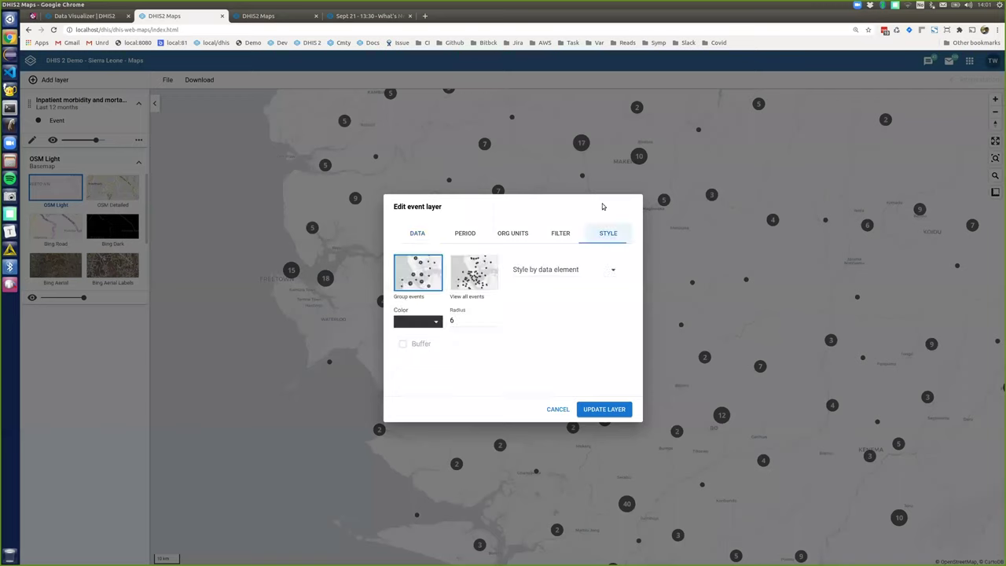
pyautogui.click(576, 269)
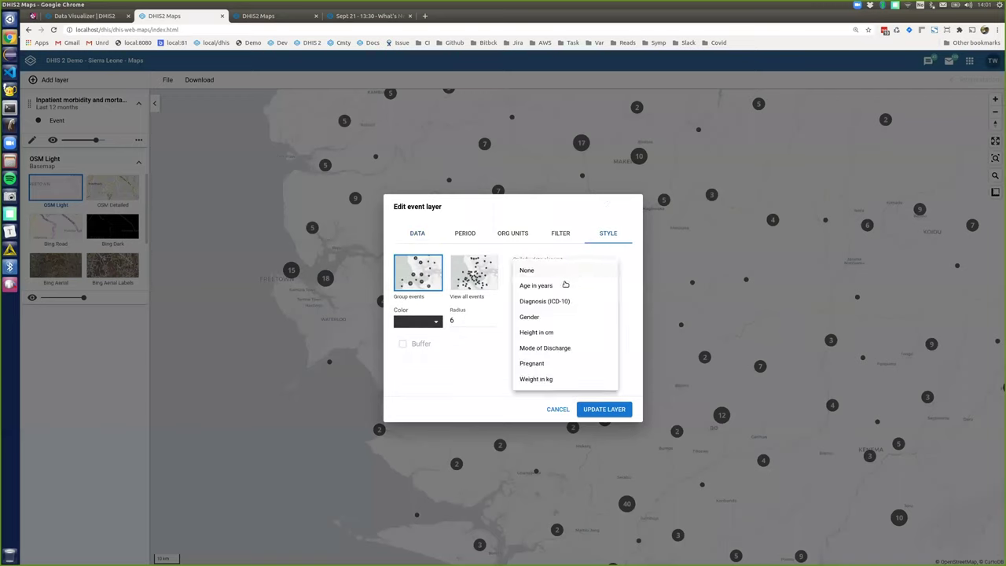
pyautogui.click(563, 317)
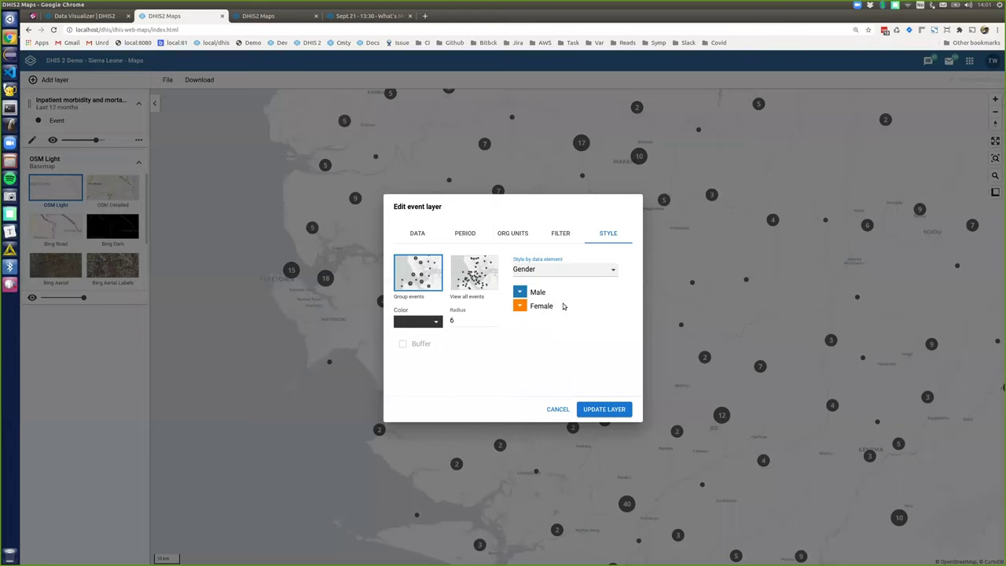
pyautogui.click(604, 409)
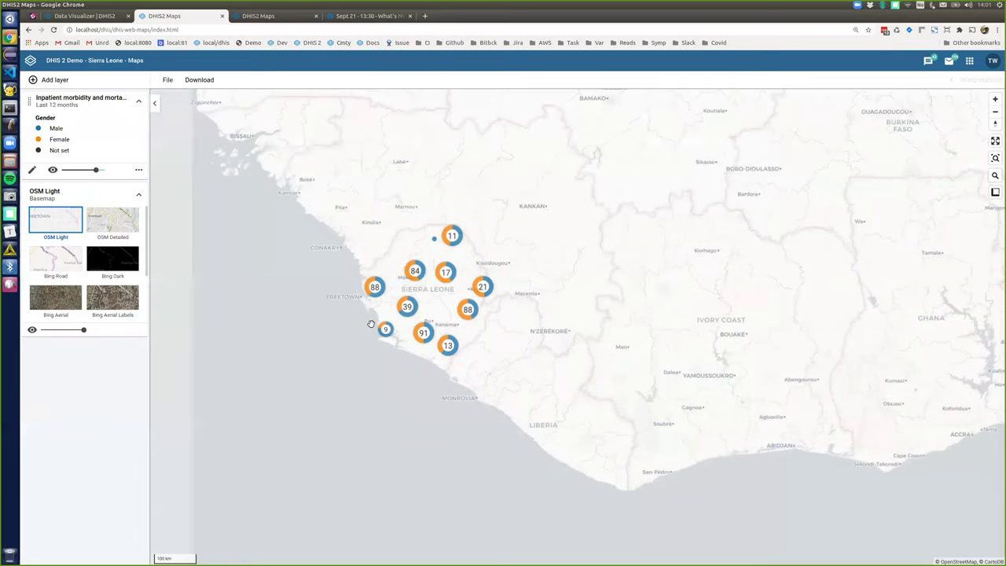
pyautogui.scroll(2, 367, 314)
pyautogui.scroll(1, 366, 314)
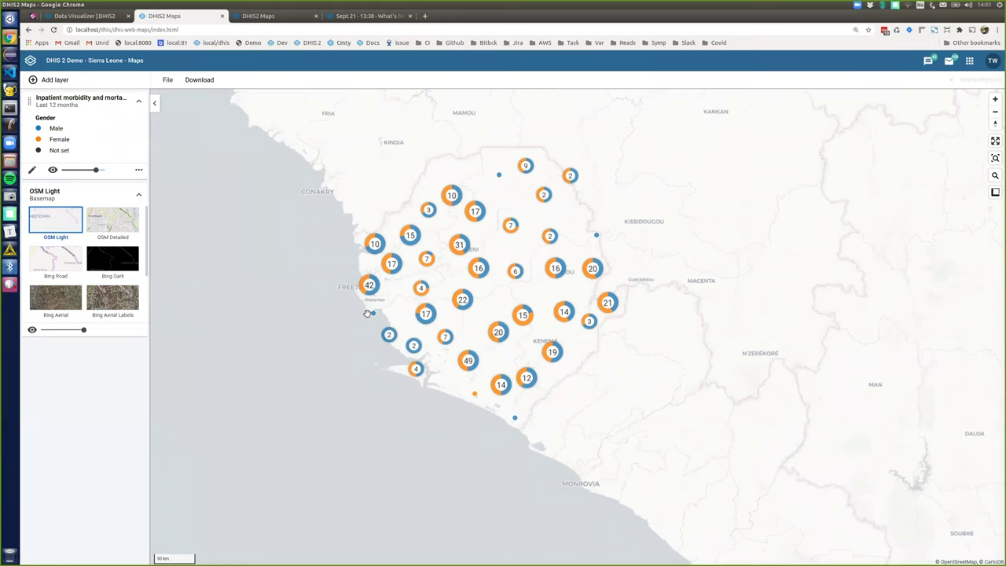
pyautogui.scroll(1, 374, 312)
pyautogui.scroll(1, 376, 308)
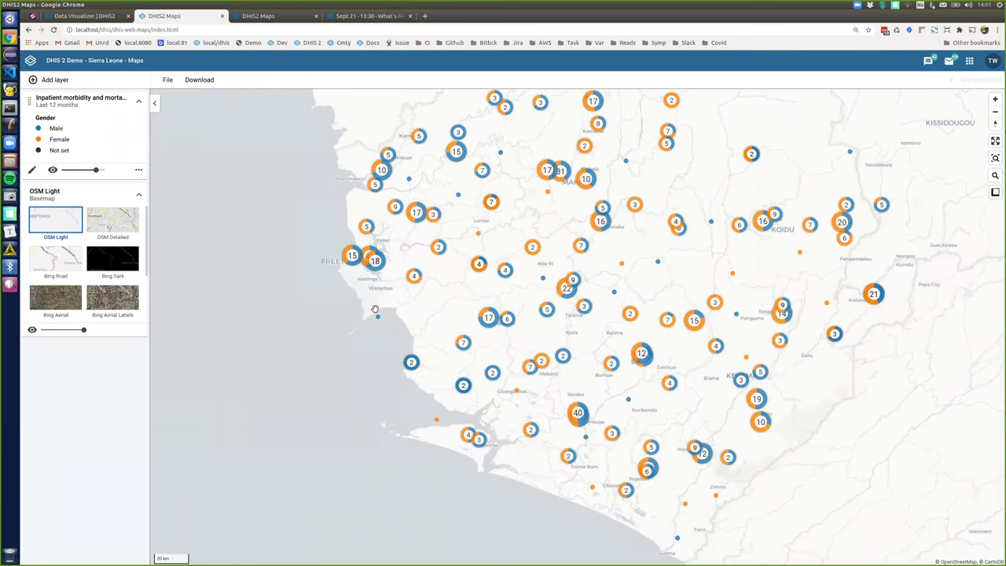
pyautogui.scroll(1, 318, 322)
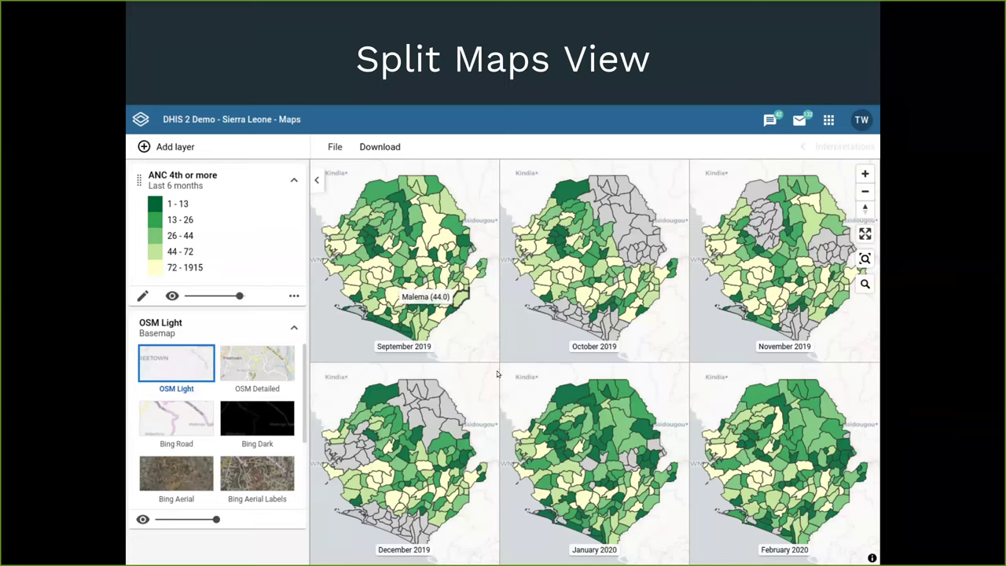
# Step: Return to DHIS2 Maps from the "Split Maps View" slide and open the saved map "AAA: ANC 3 visit coverage (%) by chiefdom last year"
pyautogui.hotkey('alt', 'Tab')
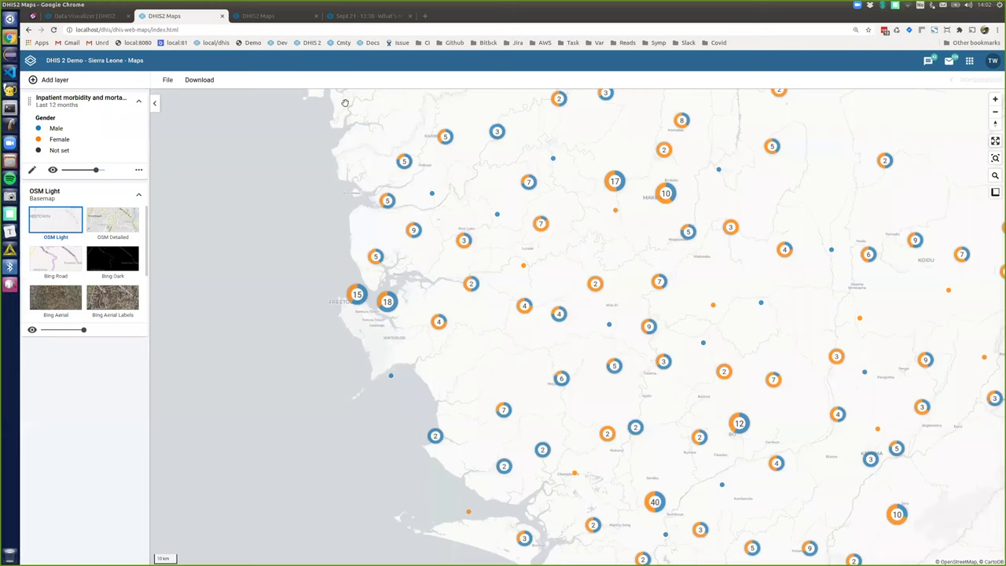
pyautogui.click(167, 80)
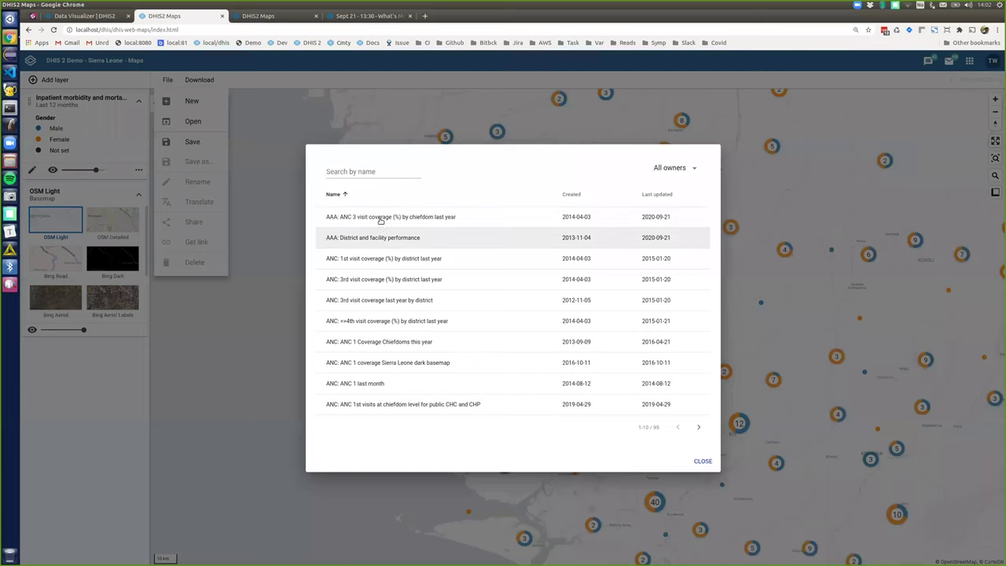
pyautogui.click(365, 209)
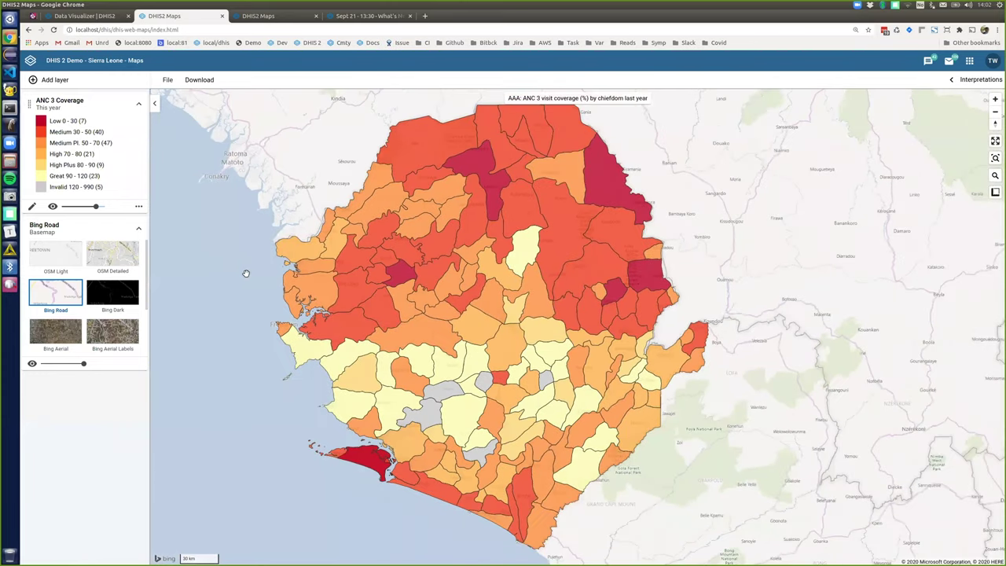
# Step: Set the ANC 3 Coverage layer's period to Last 6 months, displayed as split map views, and update the layer
pyautogui.click(32, 207)
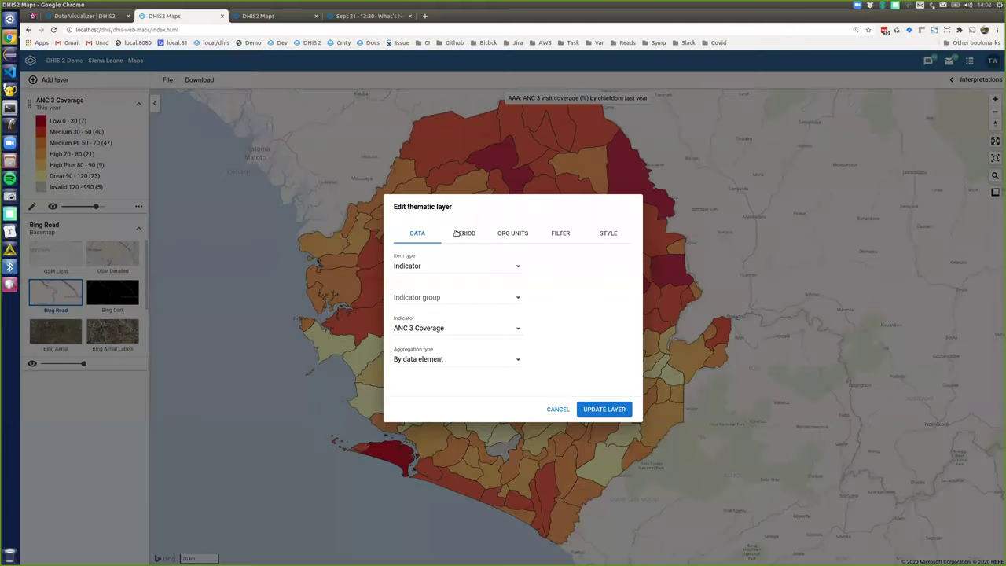
pyautogui.click(458, 234)
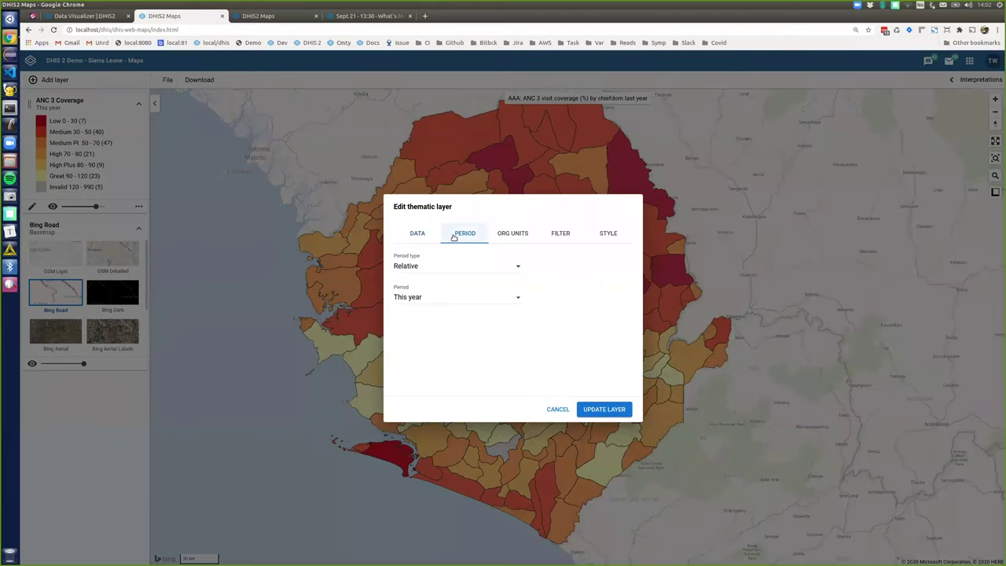
pyautogui.click(446, 298)
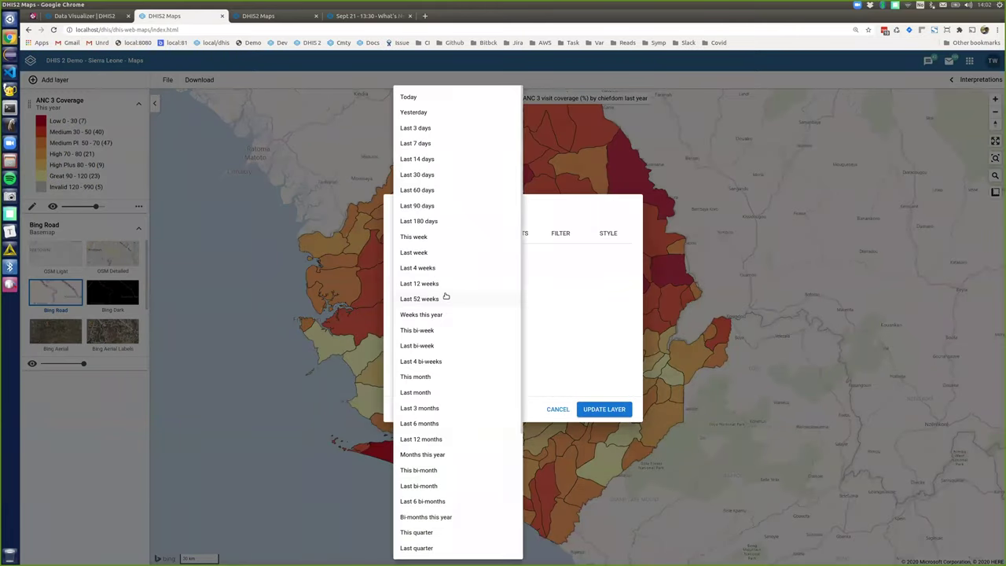
pyautogui.click(459, 423)
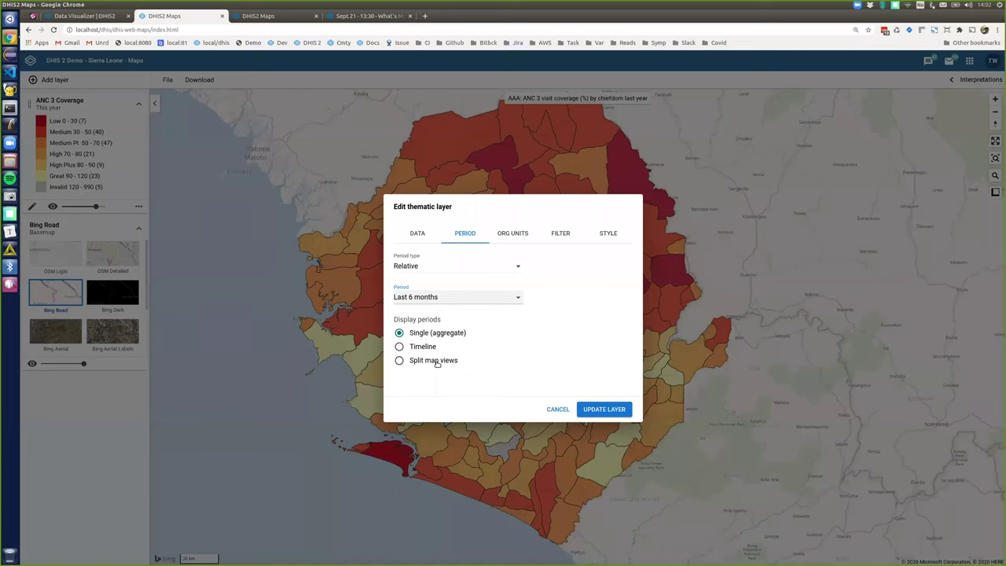
pyautogui.click(437, 363)
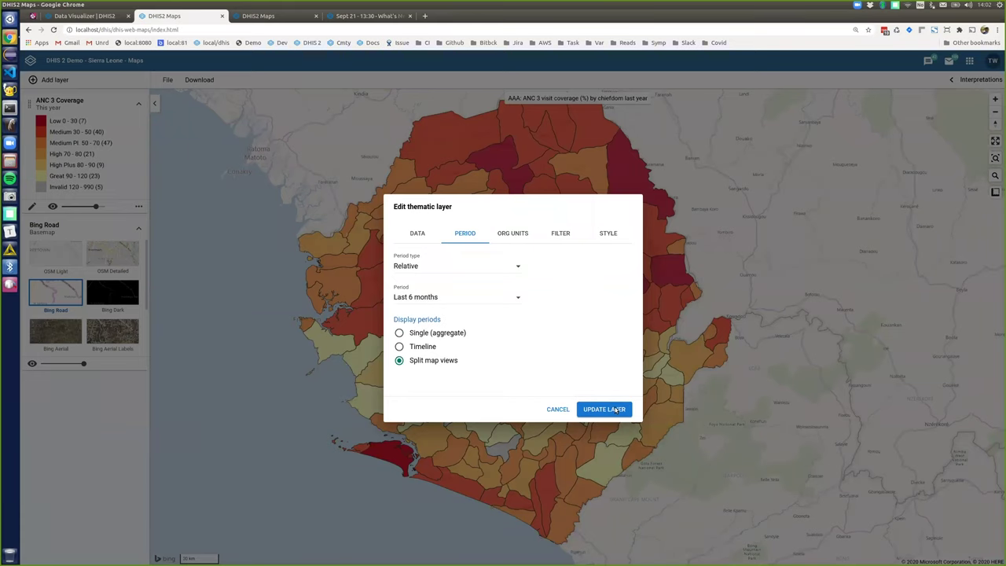
pyautogui.press('Return')
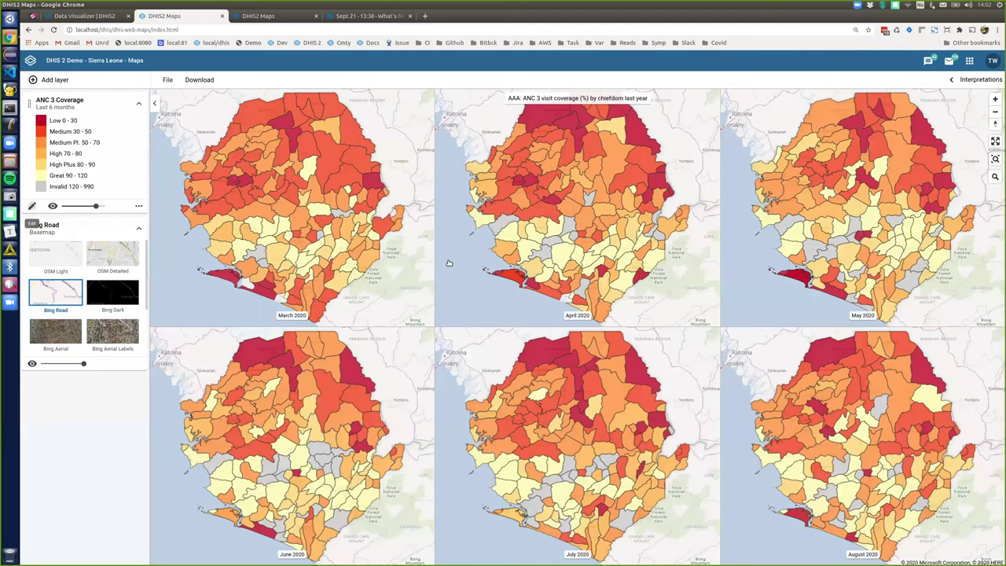
# Step: Change the ANC 3 Coverage layer's period display to Timeline, update the layer and play the timeline from March to August 2020
pyautogui.click(32, 207)
pyautogui.click(469, 234)
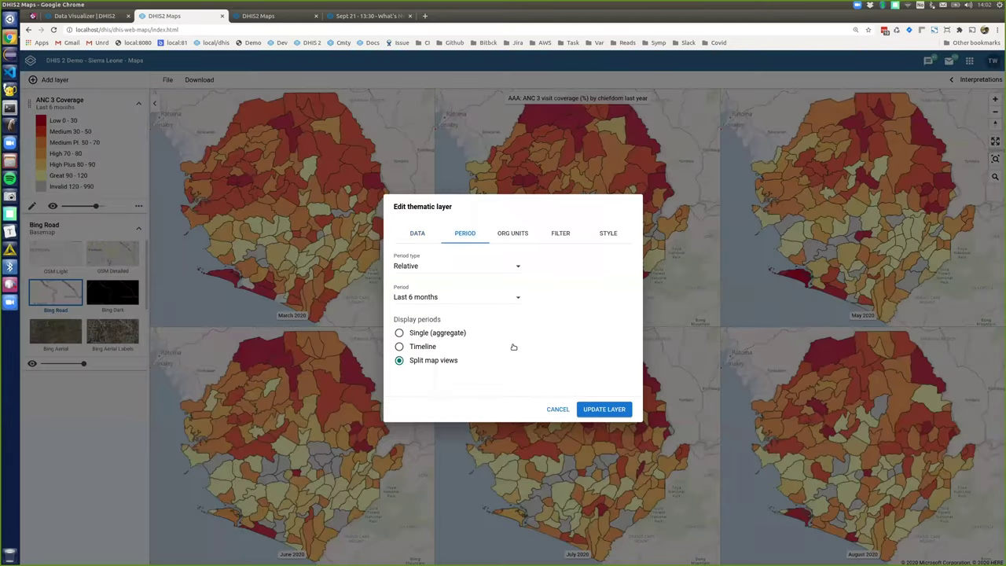
pyautogui.click(426, 350)
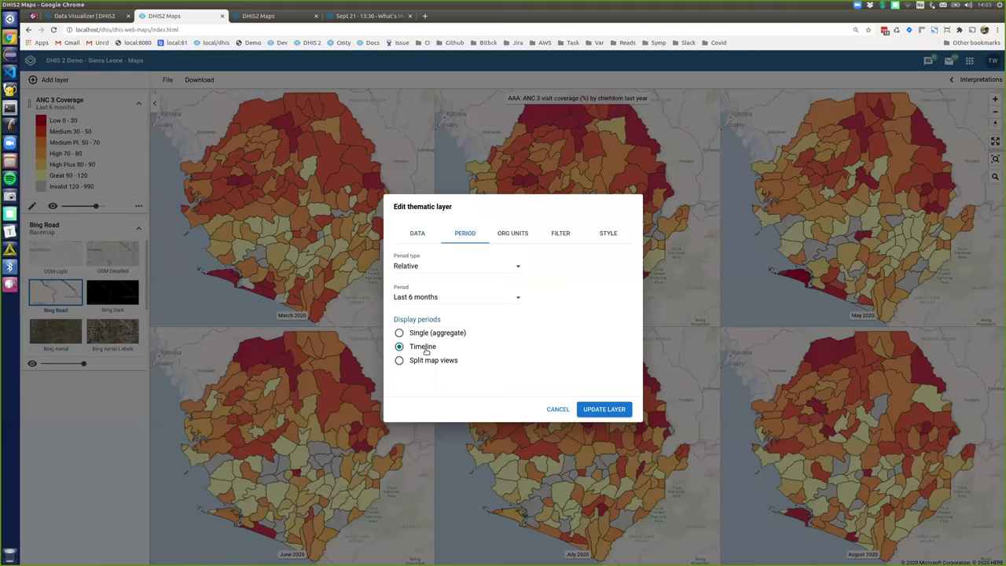
pyautogui.click(588, 413)
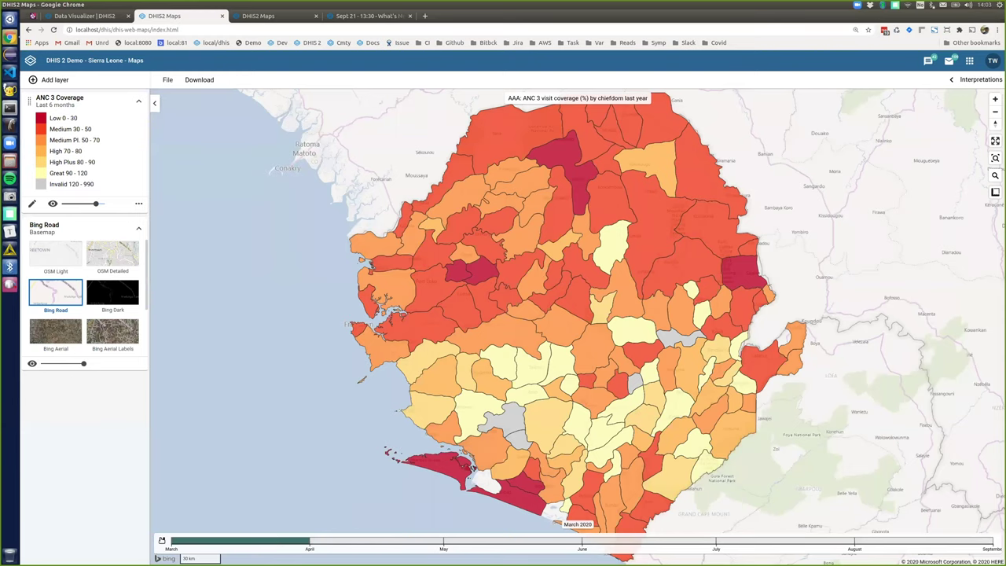
pyautogui.click(162, 540)
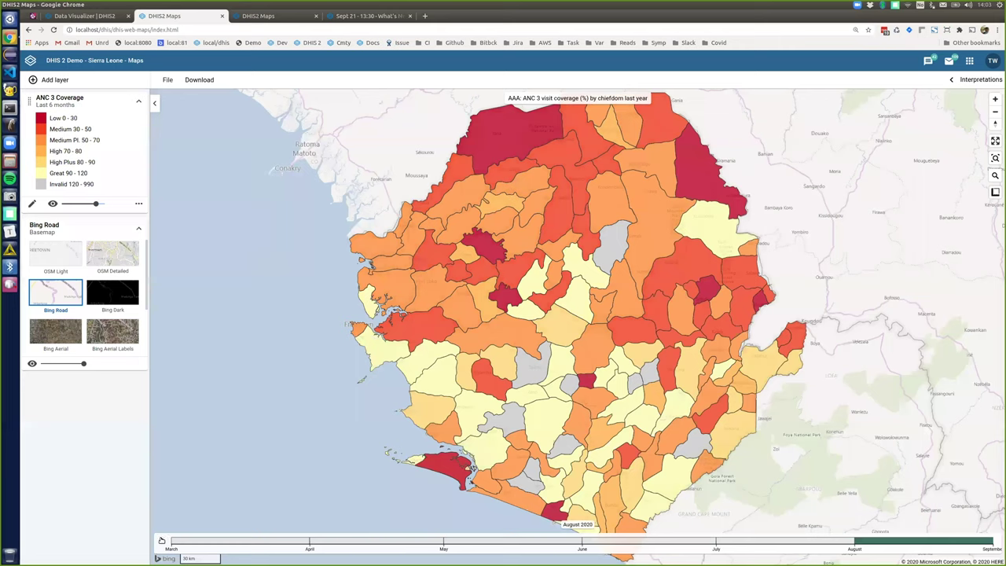
# Step: Switch to the slide presentation and go past "Multiple Filters in Maps" to the "Server-Side Analytics Cache" slide, briefly revisiting the filters slide
pyautogui.hotkey('alt', 'Tab')
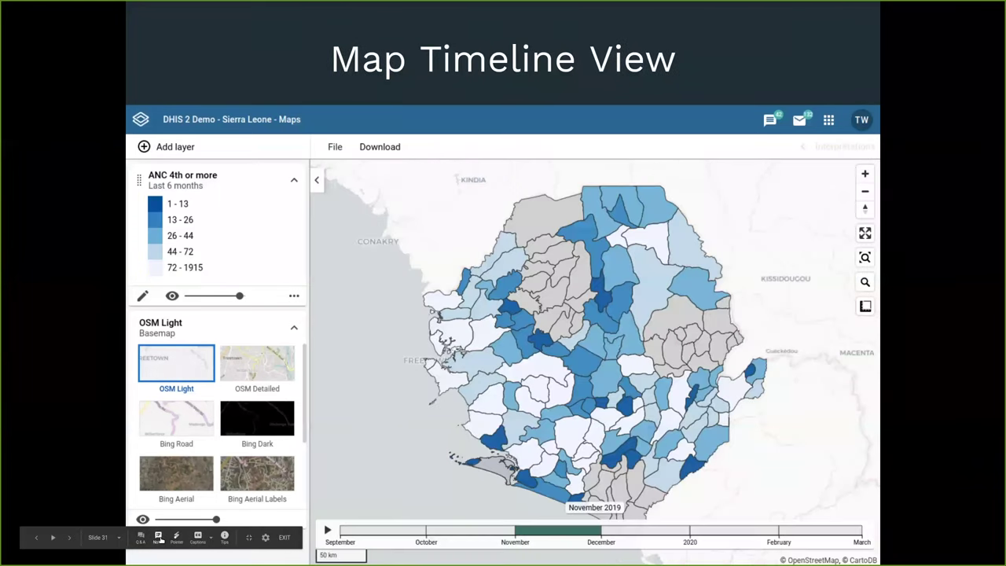
pyautogui.press('Right')
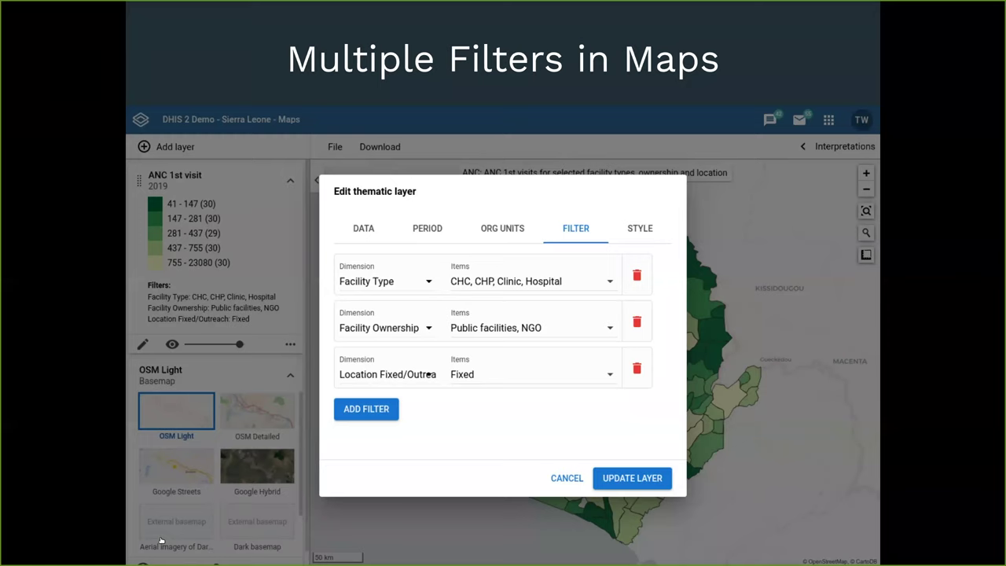
pyautogui.press('Right')
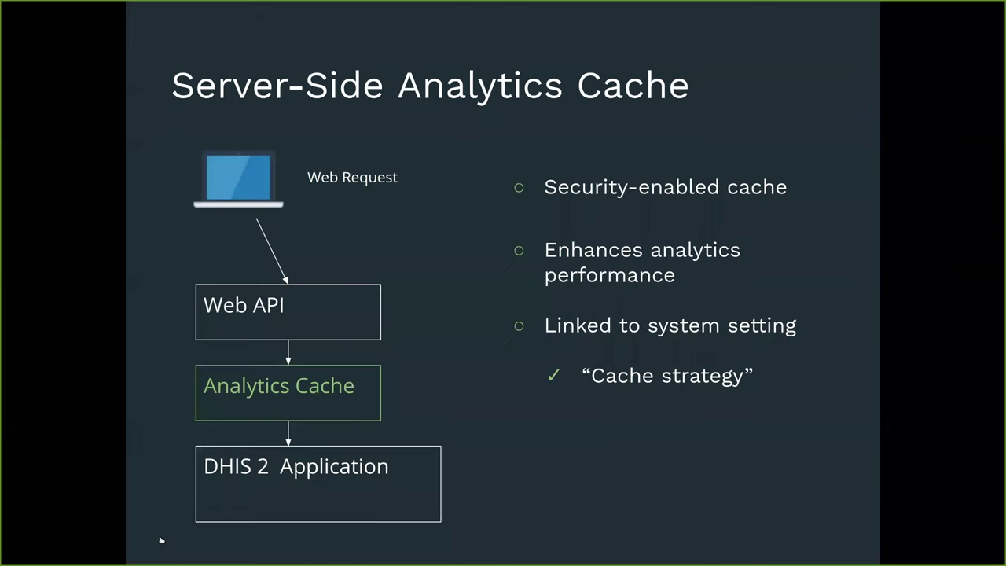
pyautogui.press('Left')
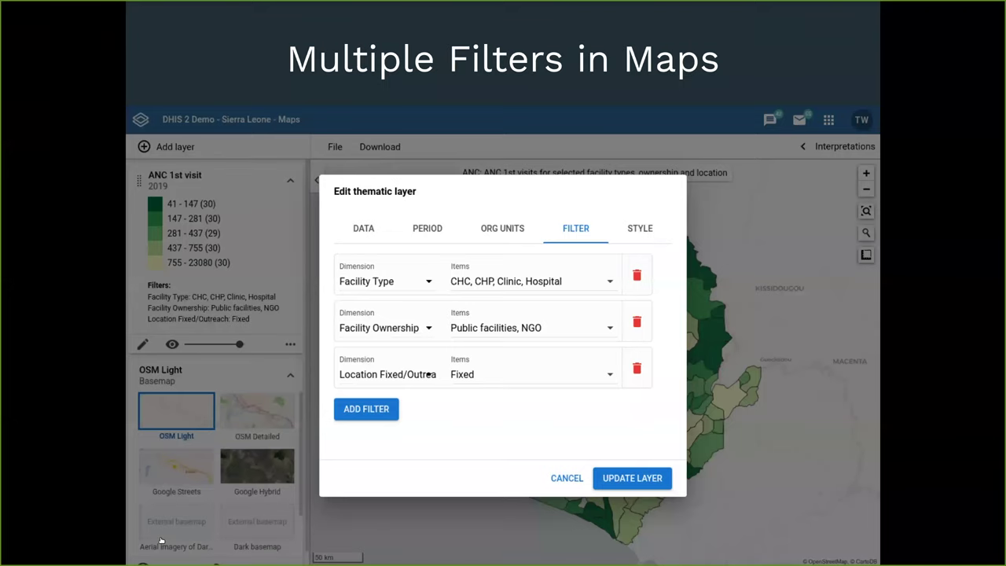
pyautogui.press('Right')
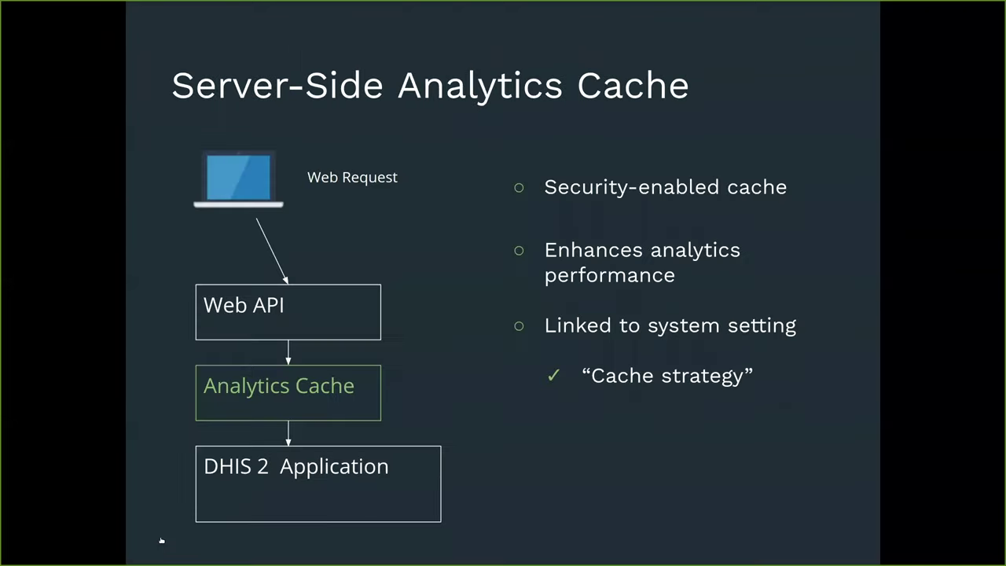